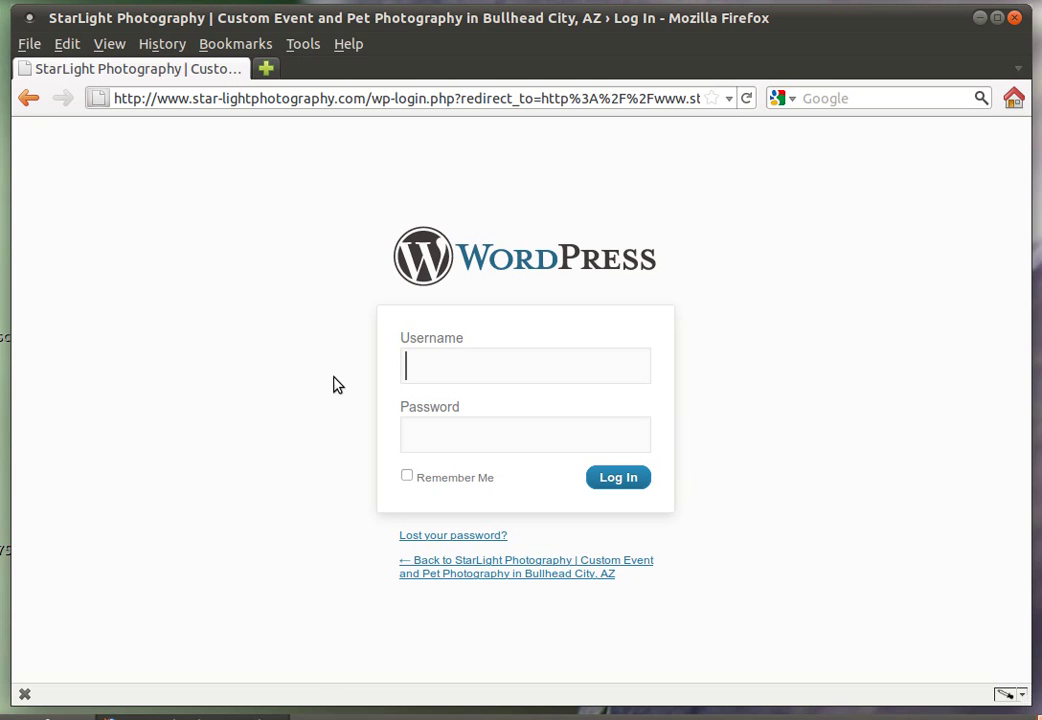
Log in with the site username and password, then go to Photocrati Theme Options Quick Set Up
type("bsntech")
key("Tab")
type("••••••••••••••")
key("Return")
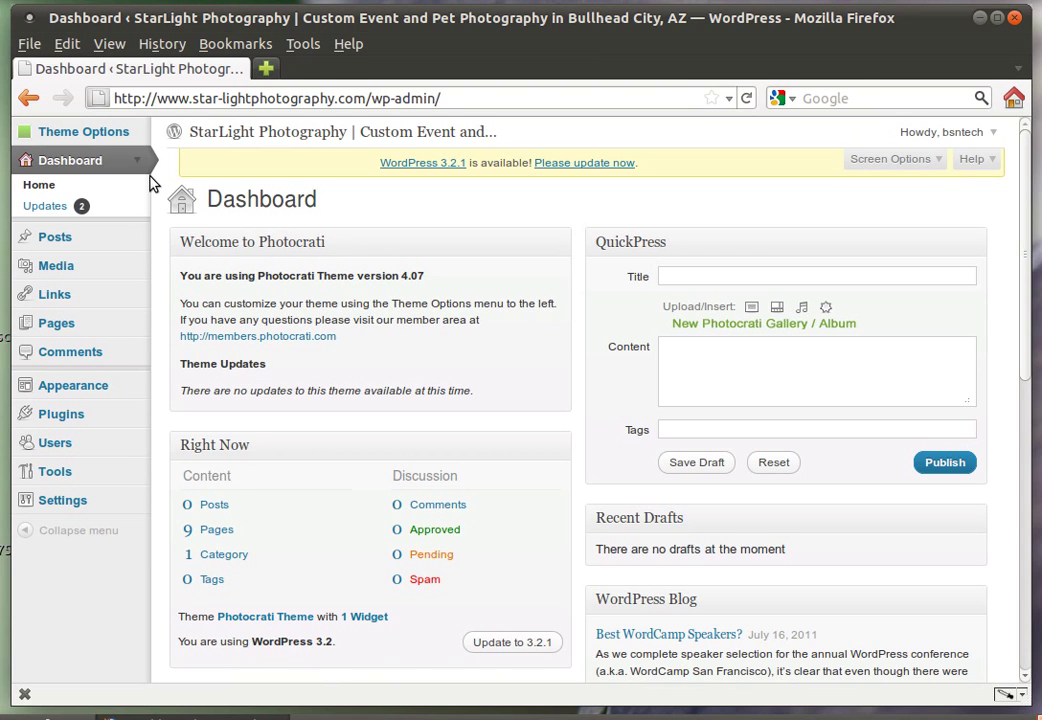
left_click(100, 136)
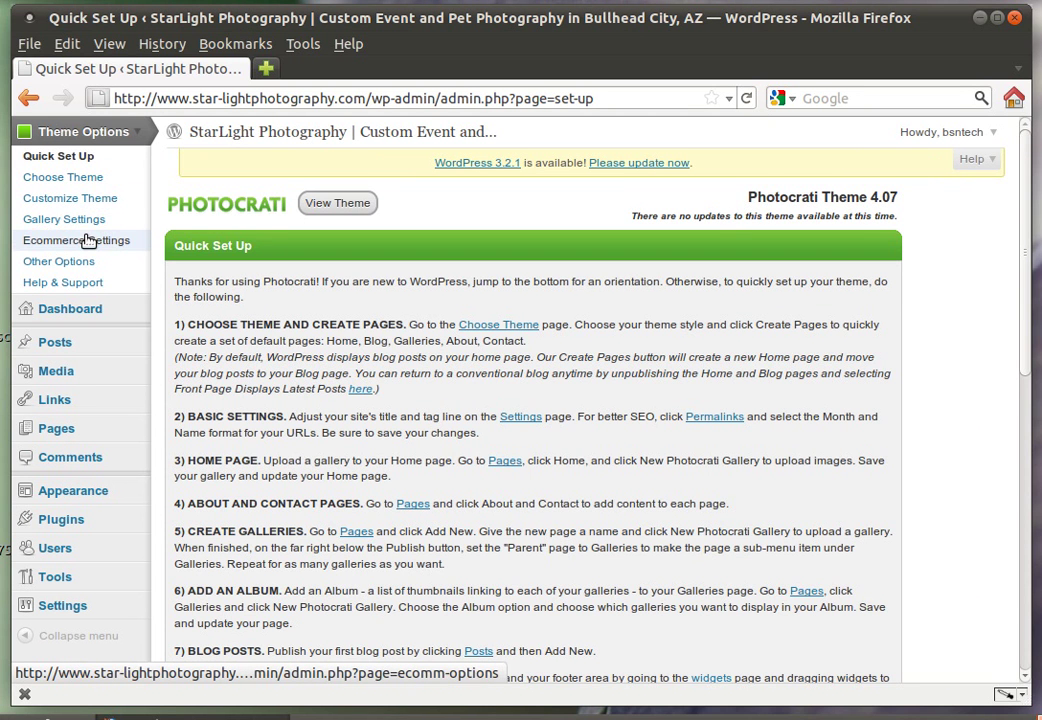
Go to the Photocrati Ecommerce Settings page under Theme Options
left_click(89, 241)
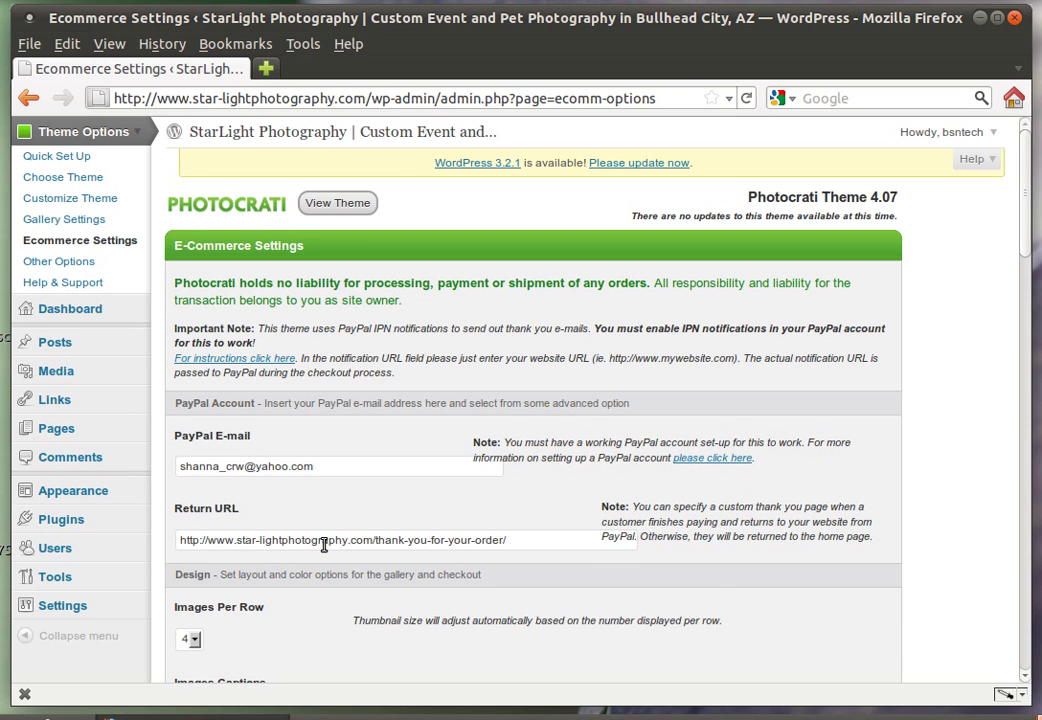
scroll(370, 549, "down", 1)
scroll(370, 549, "down", 6)
scroll(370, 549, "down", 6)
scroll(370, 549, "down", 1)
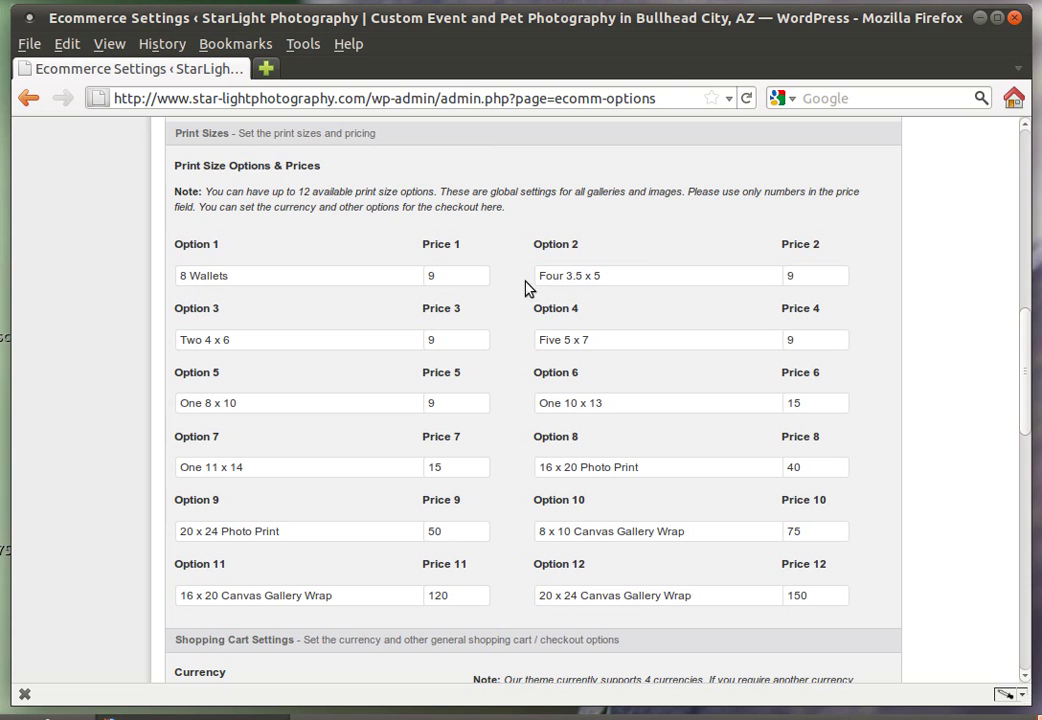
left_click(455, 275)
type(".00")
key("BackSpace")
key("BackSpace")
key("BackSpace")
scroll(473, 305, "down", 1)
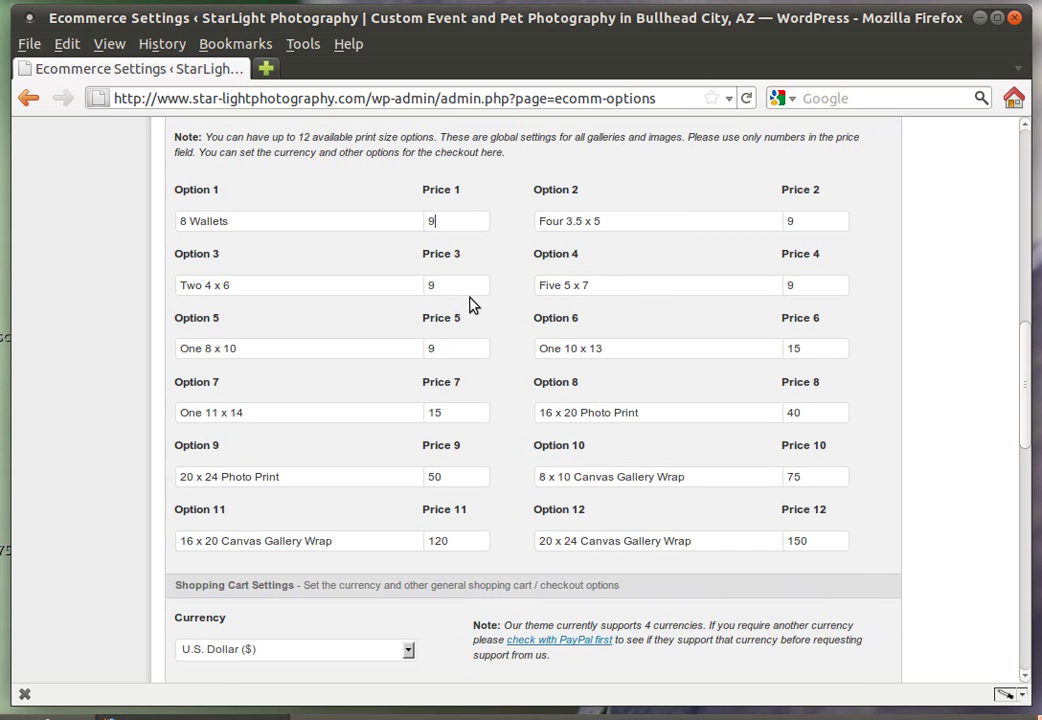
scroll(473, 305, "down", 3)
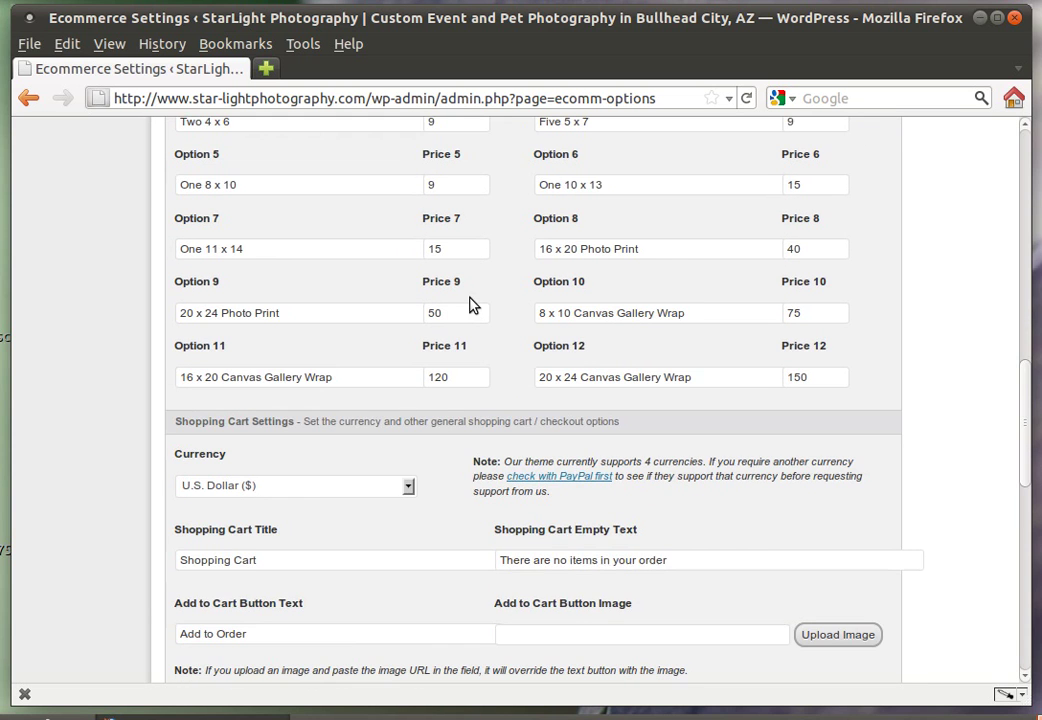
scroll(473, 305, "down", 2)
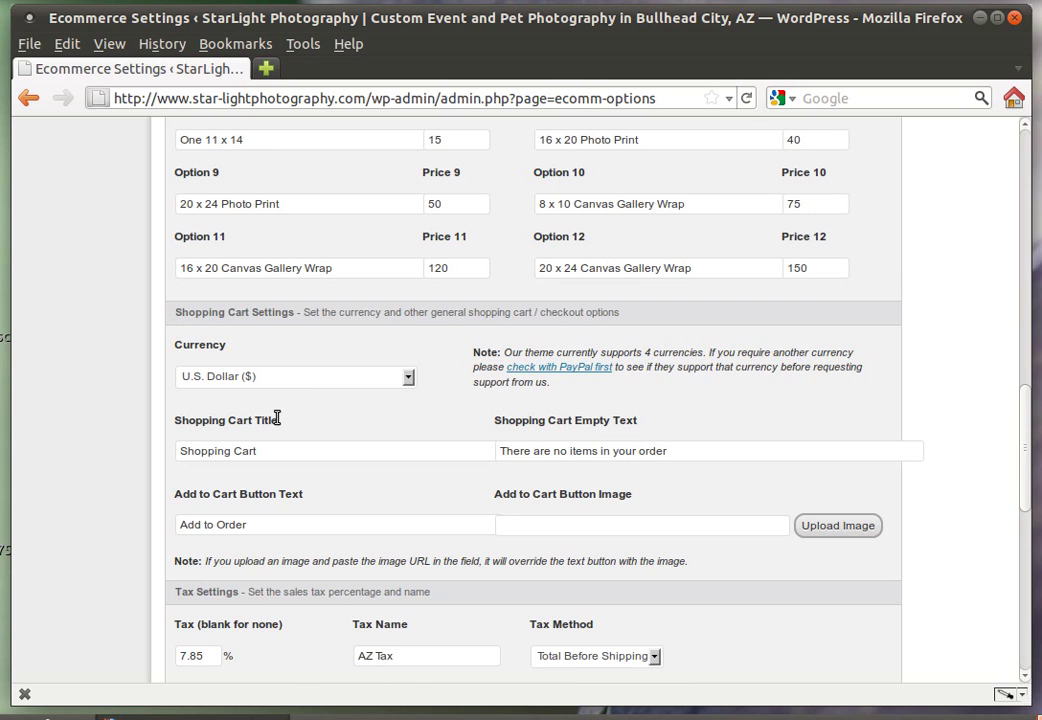
scroll(276, 425, "down", 1)
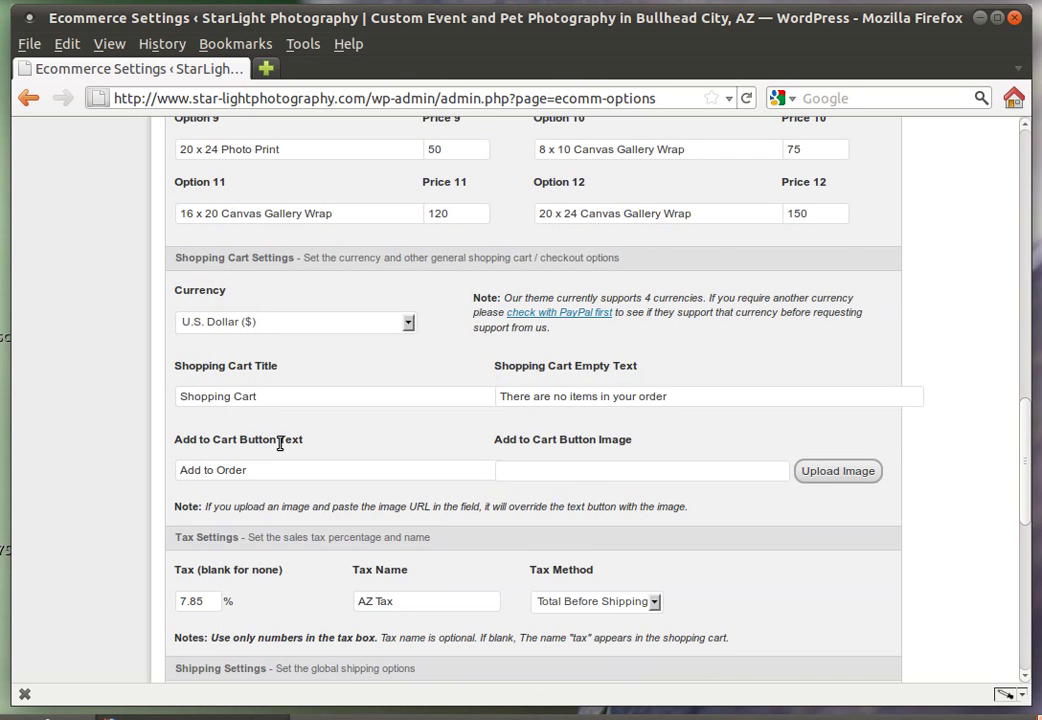
scroll(280, 443, "down", 1)
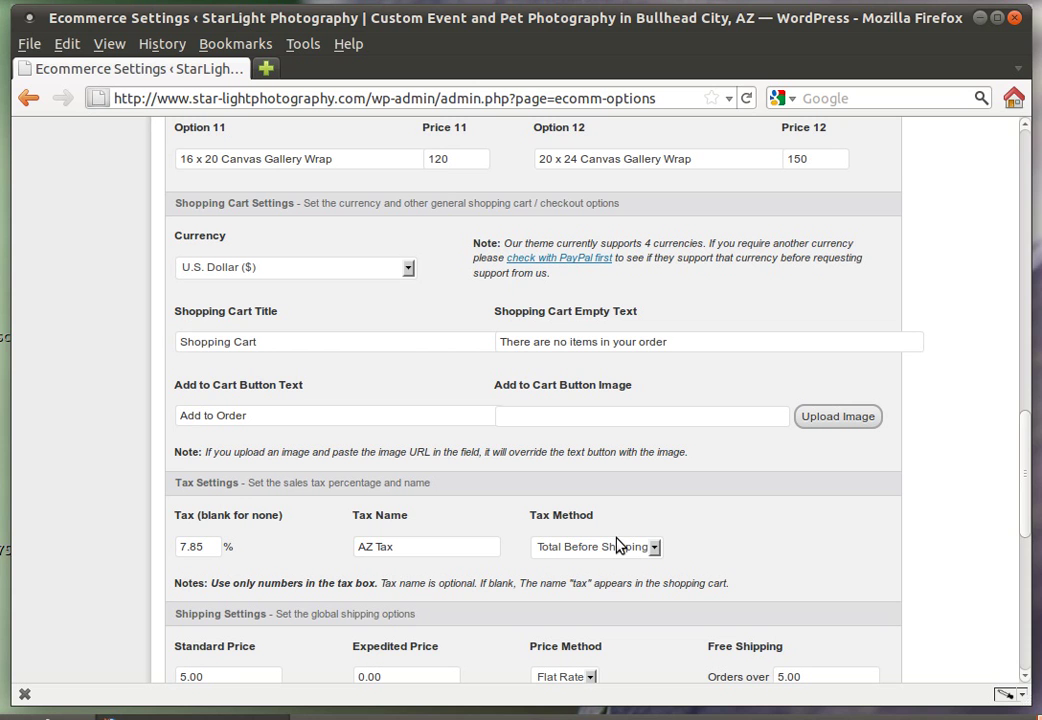
scroll(620, 546, "down", 1)
scroll(623, 549, "down", 1)
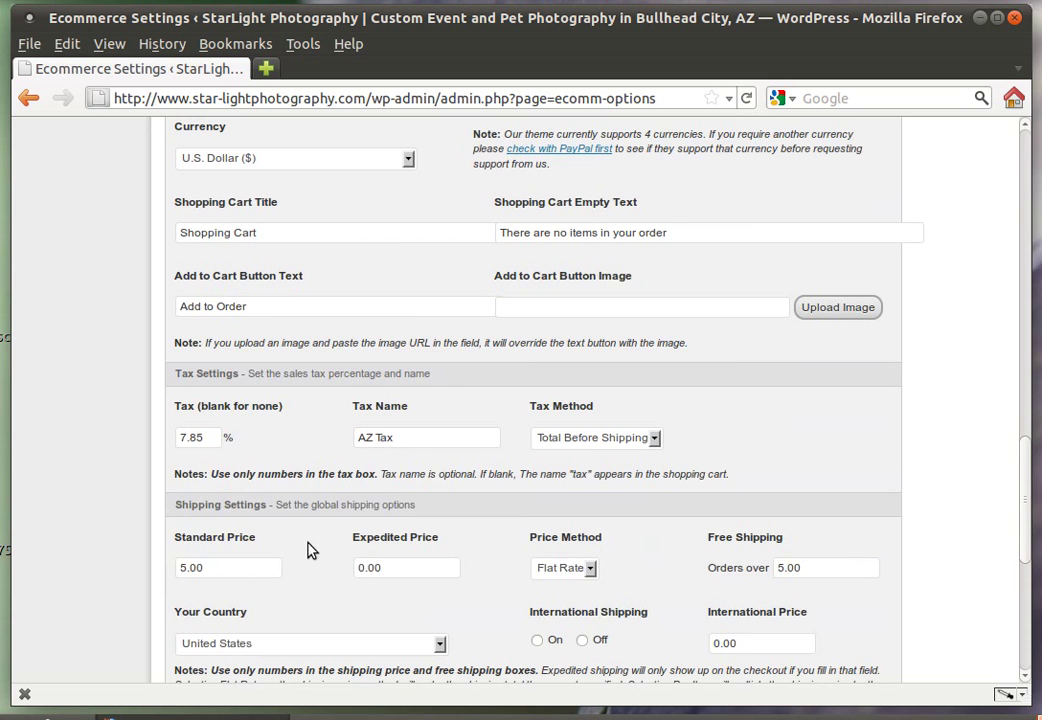
scroll(295, 556, "down", 1)
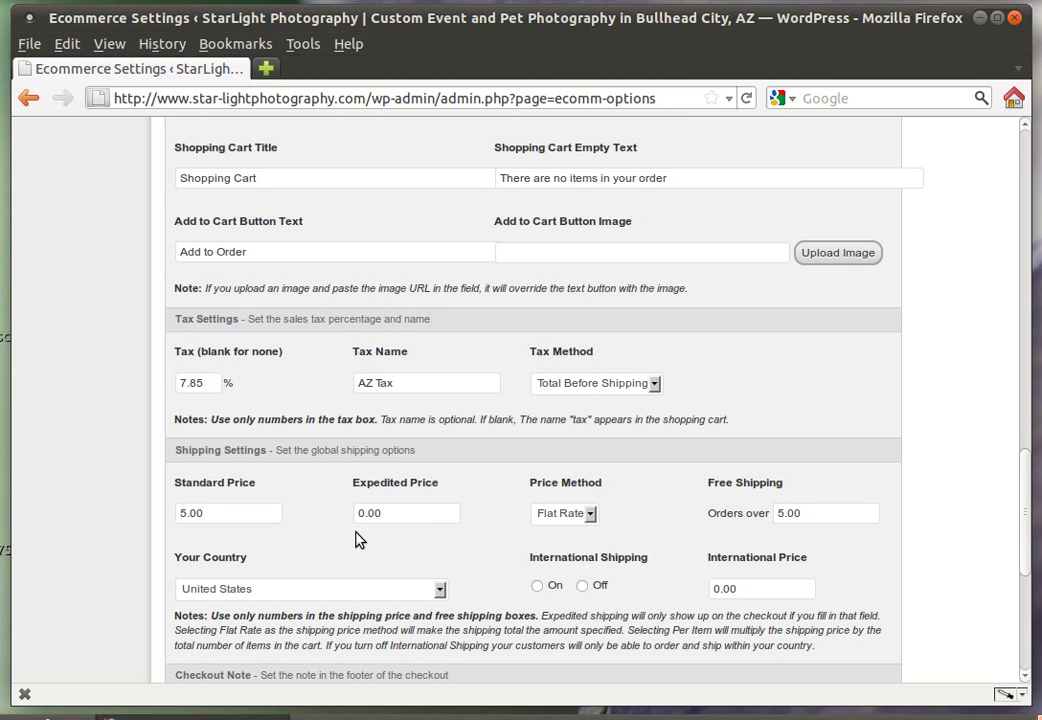
Set Standard Price shipping to 0.00, free shipping on orders over 100, and save the e-commerce settings
left_click(219, 512)
type("0.00")
left_click(788, 512)
key("BackSpace")
key("BackSpace")
type("1")
scroll(623, 504, "down", 2)
scroll(618, 500, "down", 5)
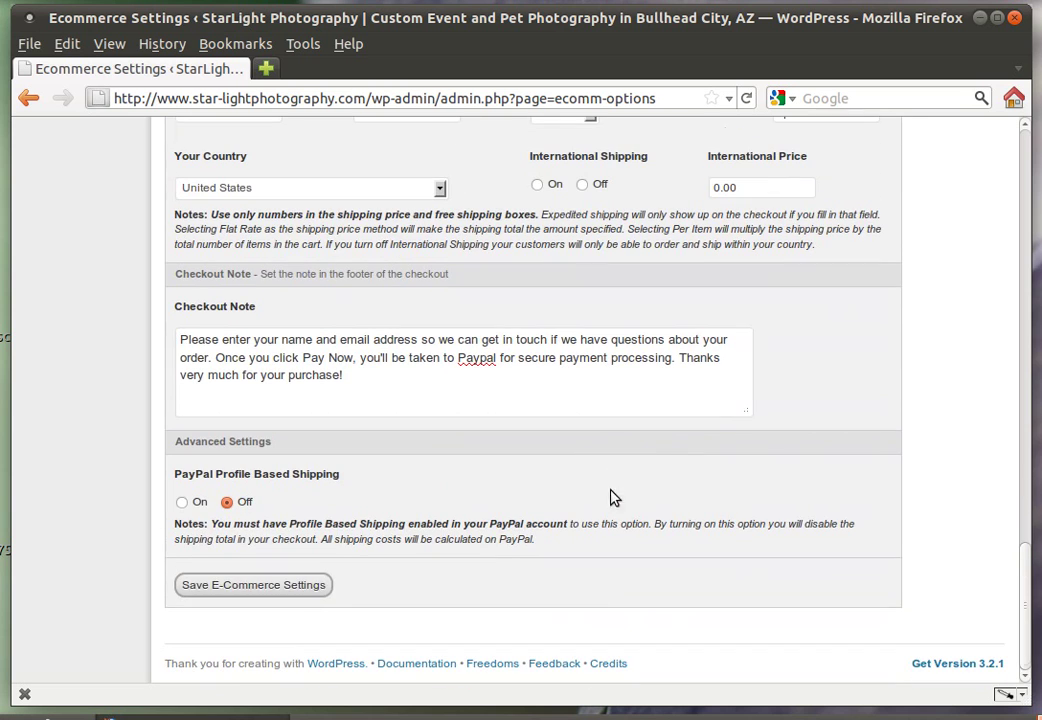
left_click(293, 588)
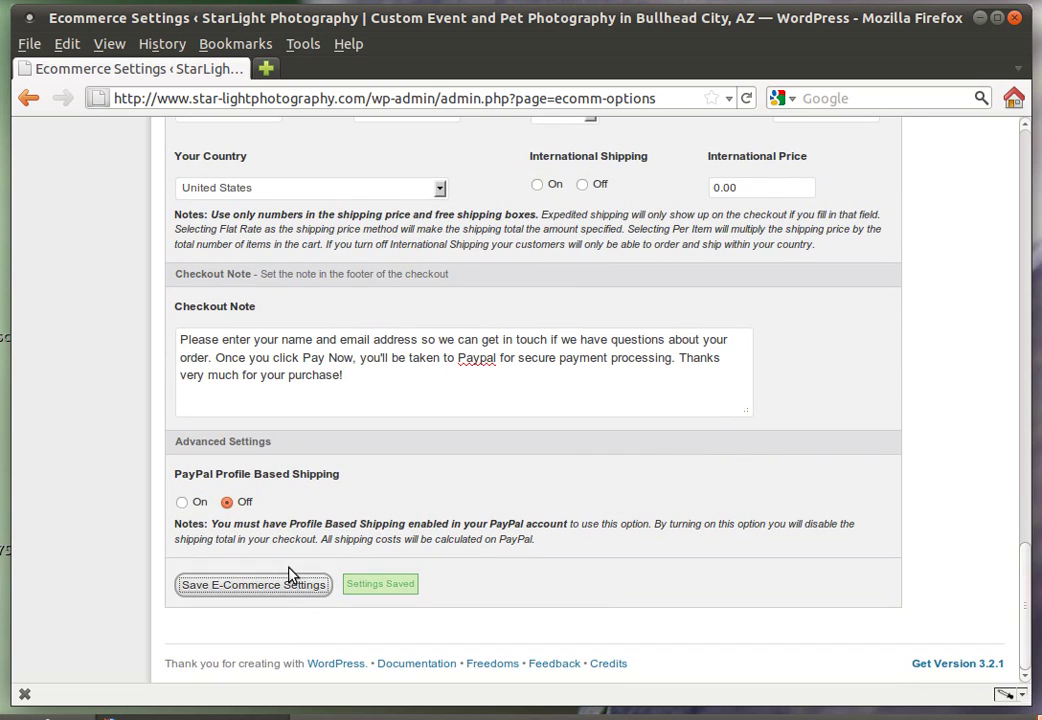
scroll(289, 572, "up", 12)
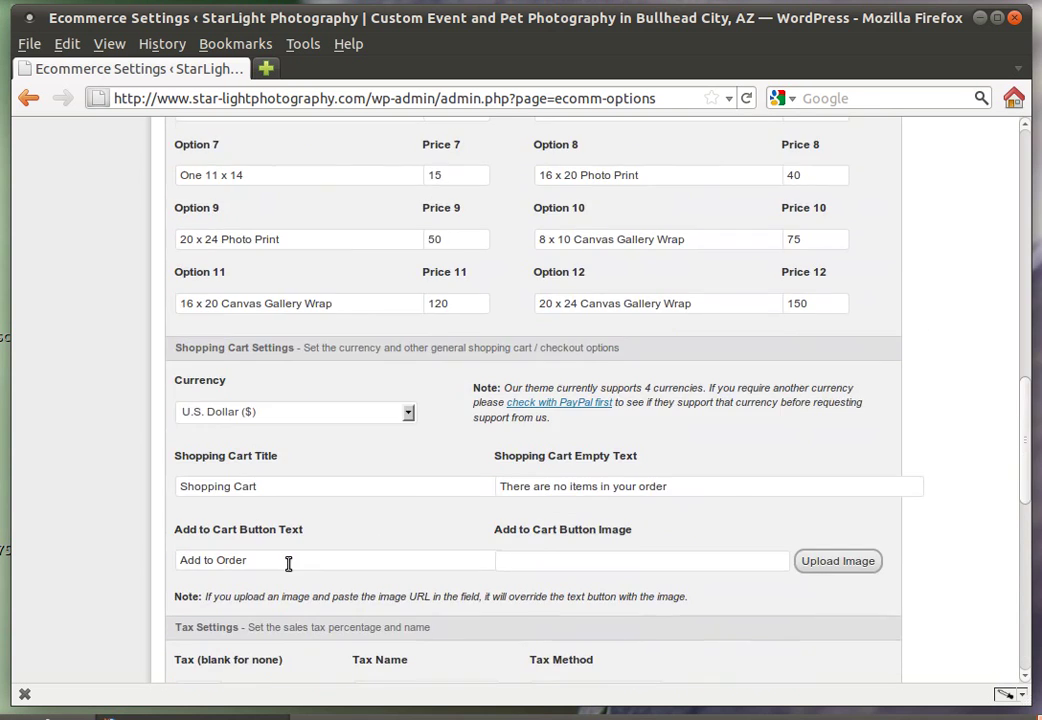
scroll(288, 563, "up", 3)
scroll(390, 259, "up", 4)
scroll(392, 270, "up", 15)
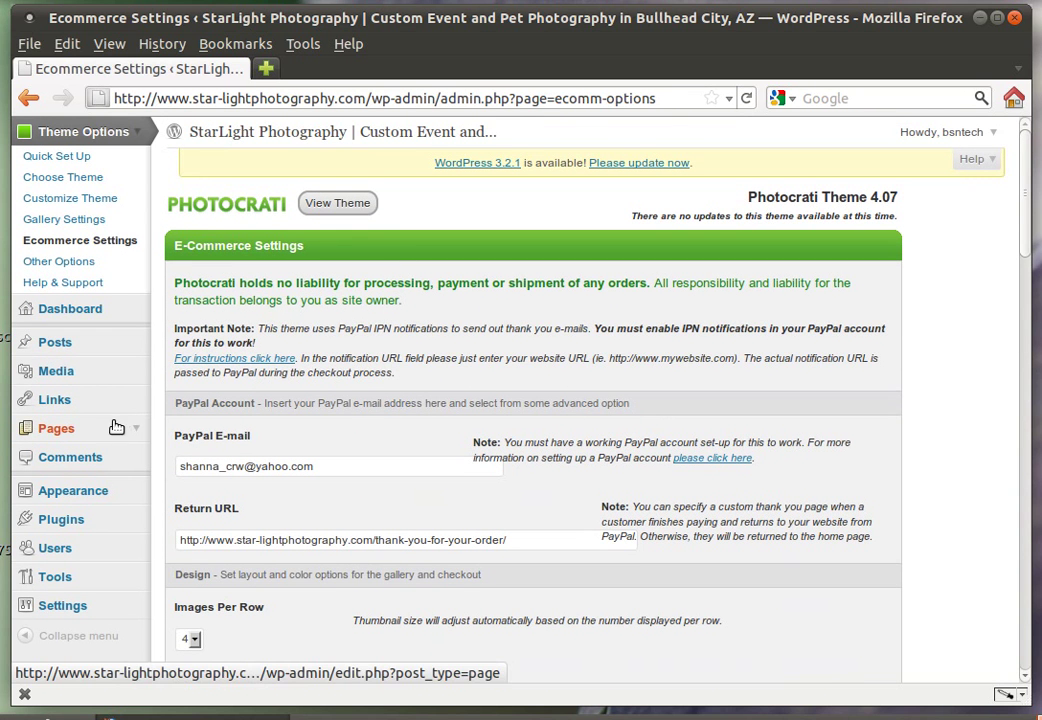
Trash the 'test' page from the Pages list, leaving 8 published pages
left_click(74, 432)
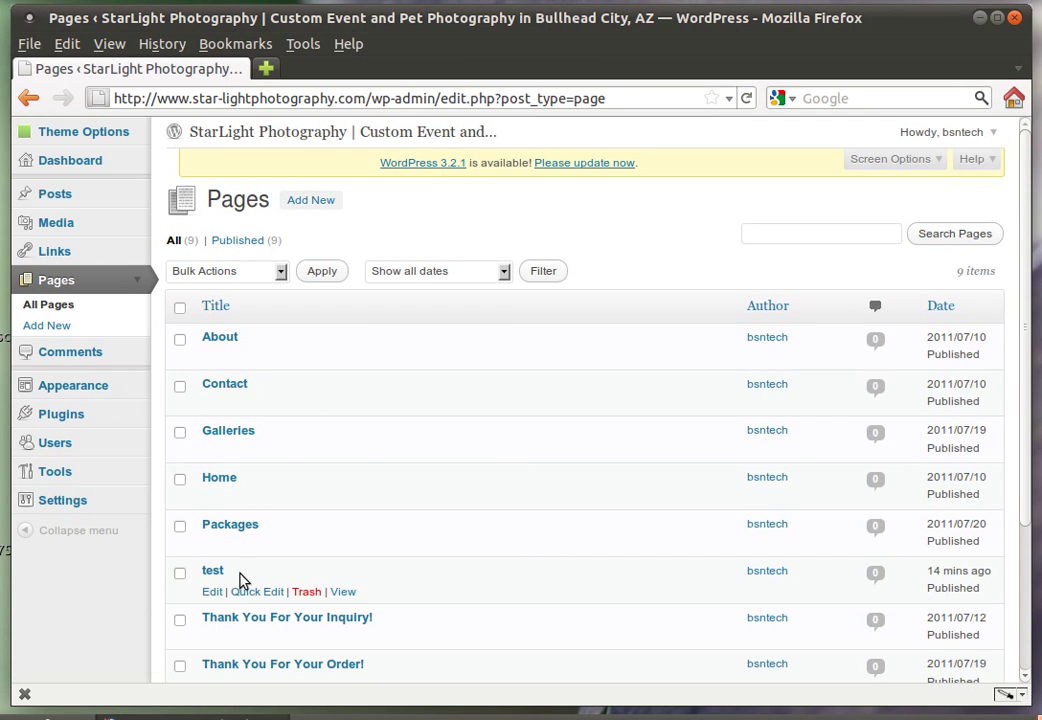
left_click(306, 592)
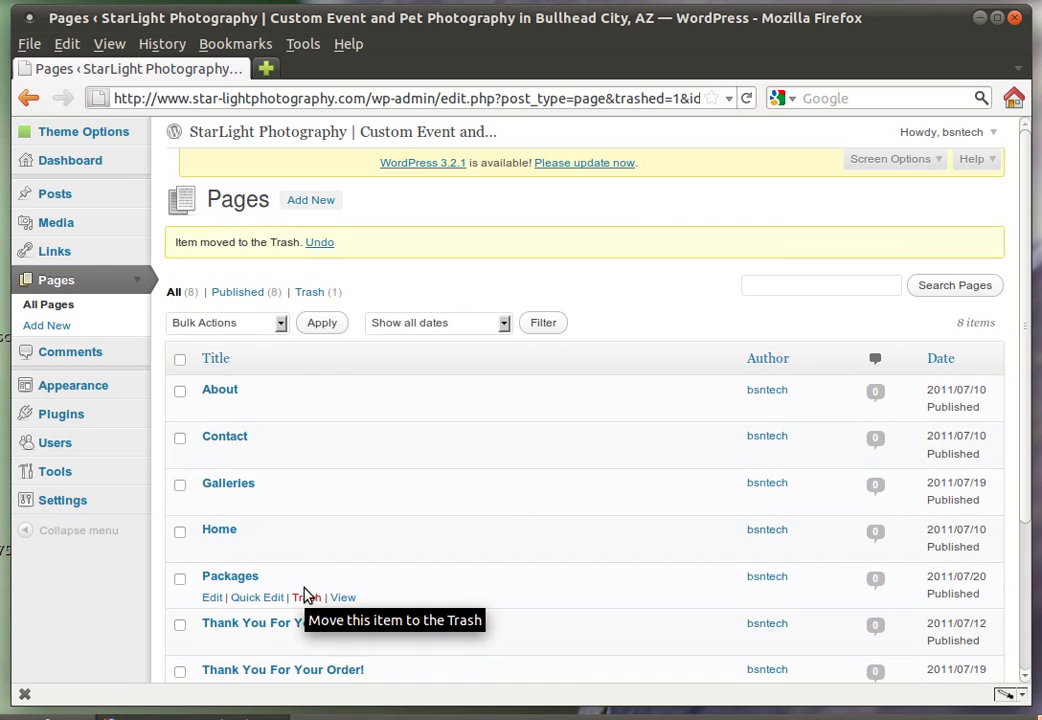
Add a new page titled 'Smith Wedding' and save it as a draft with the smith-wedding permalink
left_click(313, 204)
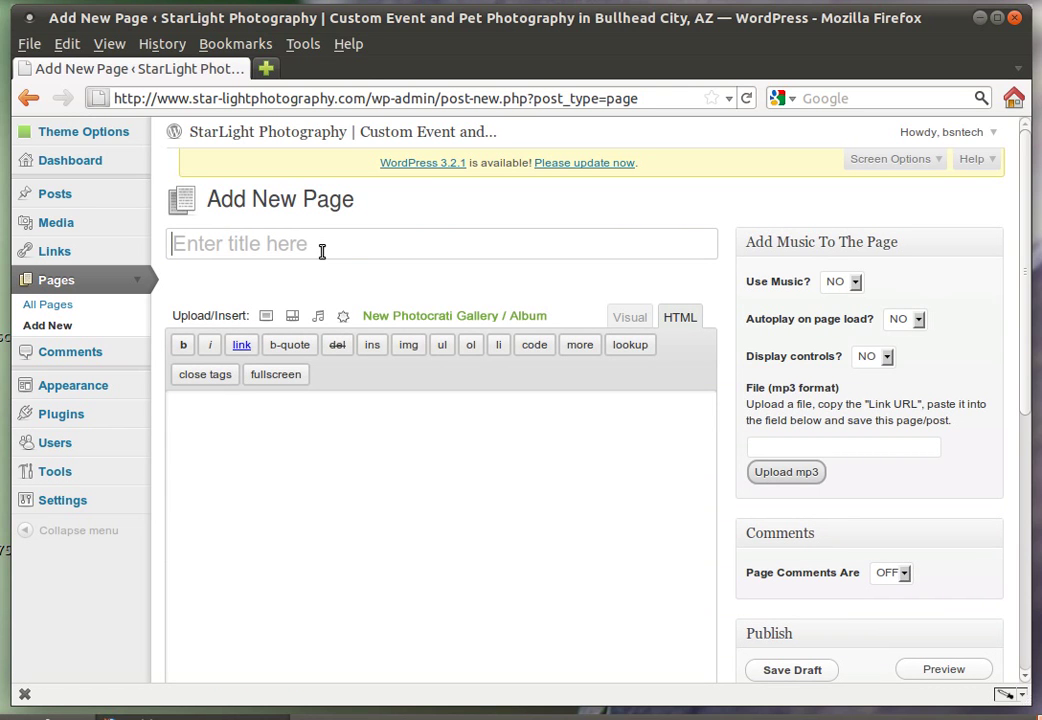
type("Smith We")
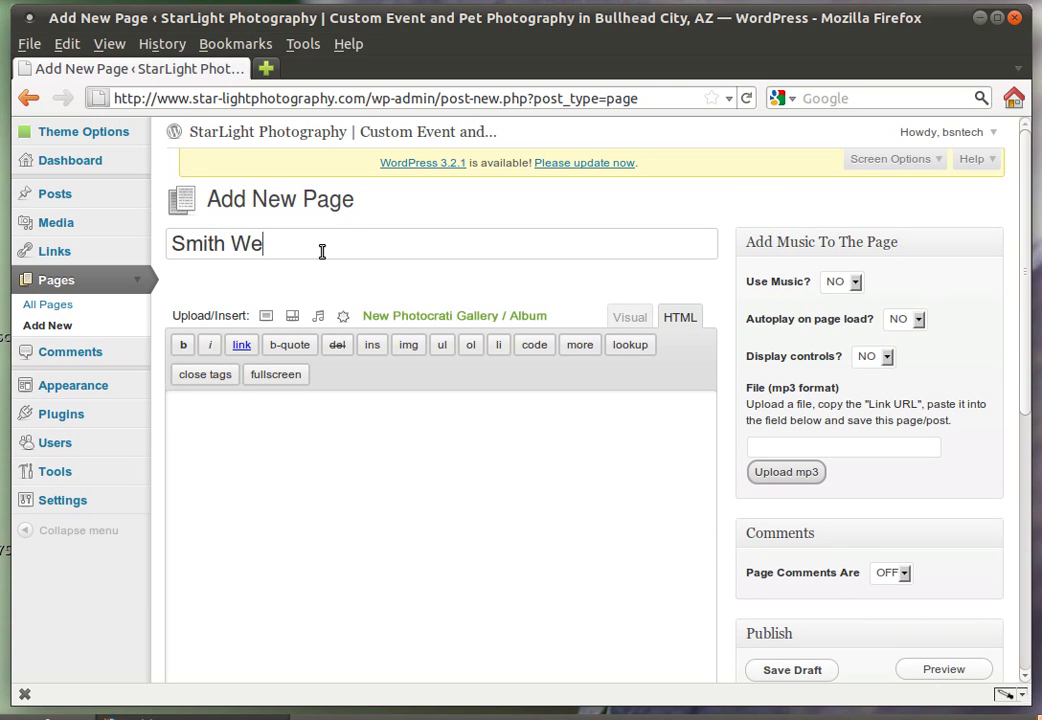
type("dding")
left_click(432, 214)
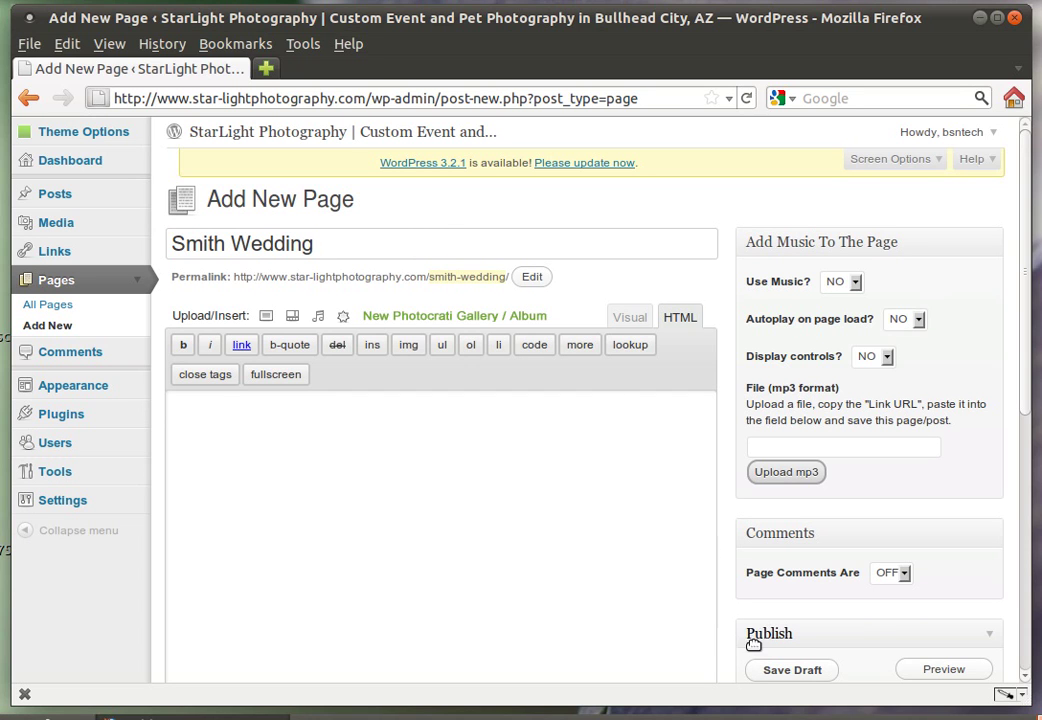
left_click(792, 670)
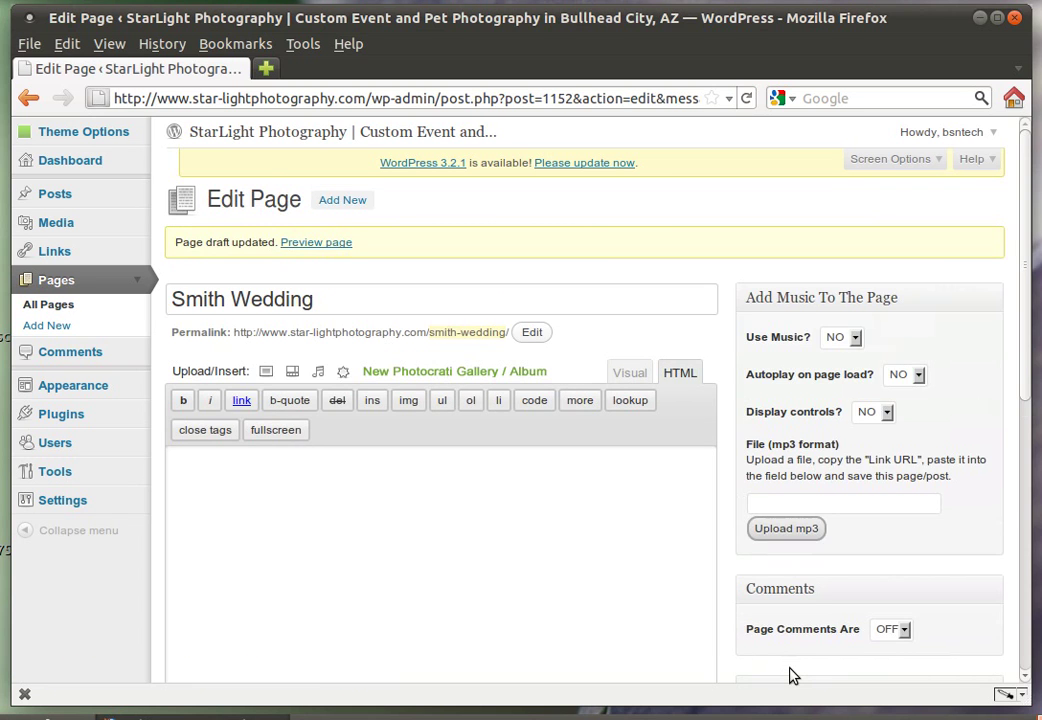
Set the Smith Wedding page's visibility to Password Protected with a page password
scroll(559, 534, "down", 1)
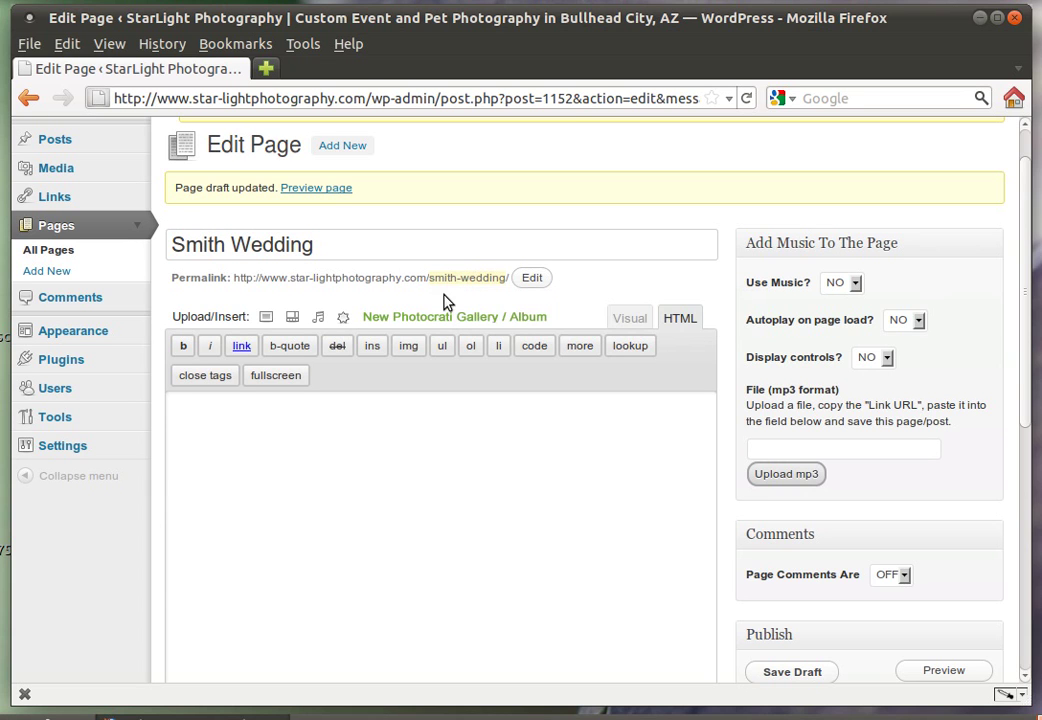
scroll(617, 571, "down", 2)
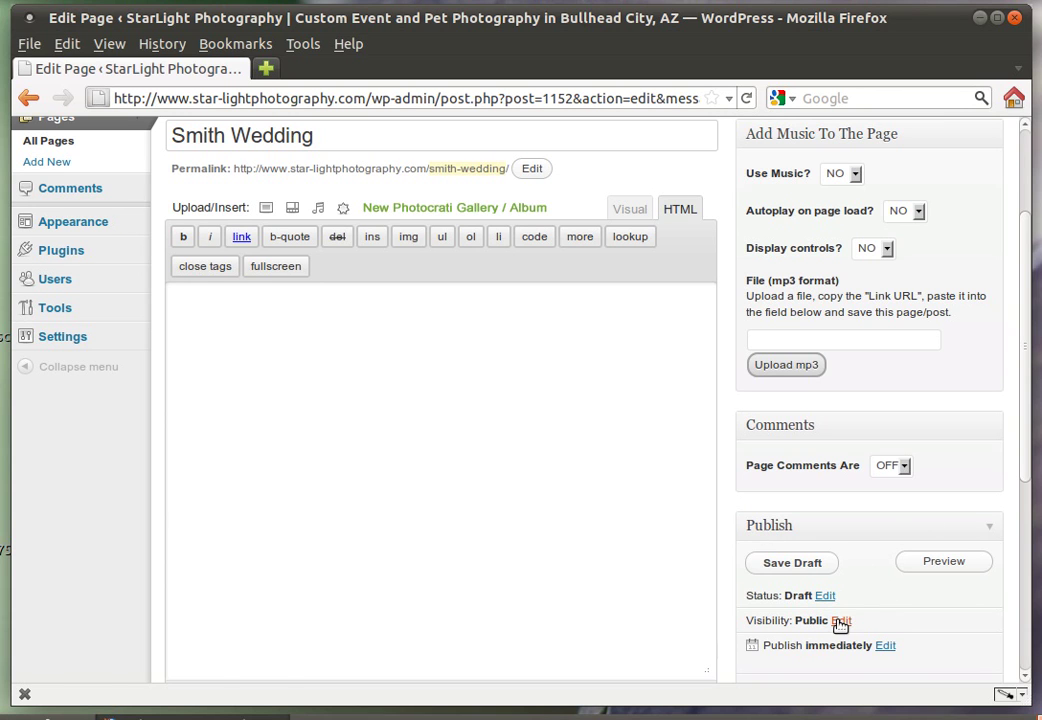
left_click(840, 621)
scroll(840, 627, "down", 1)
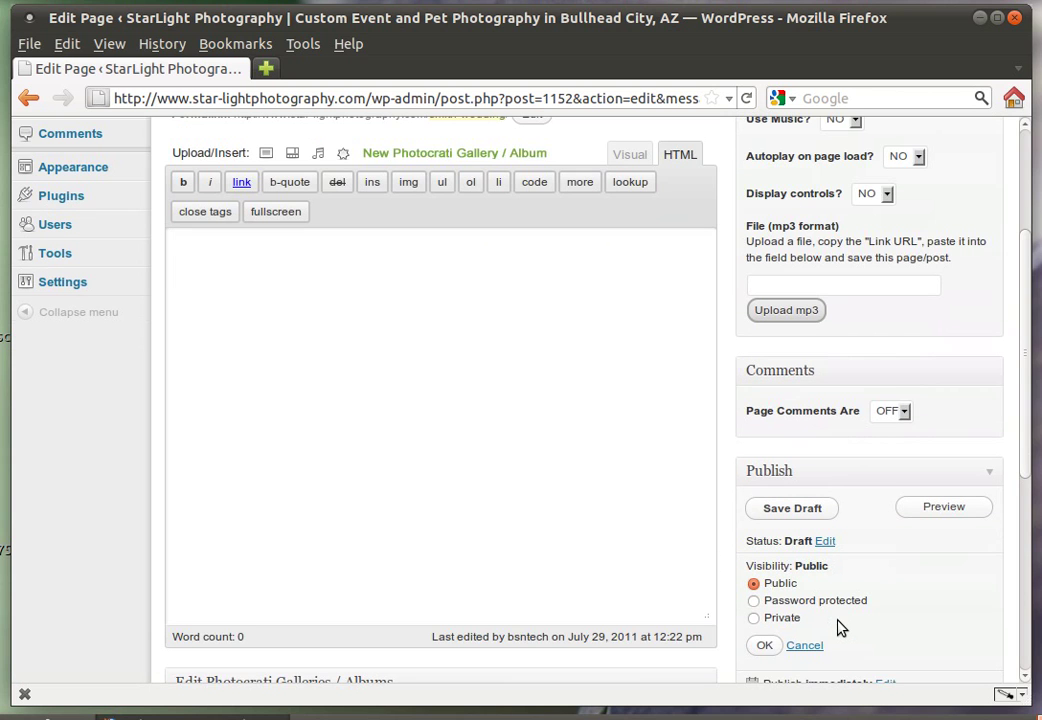
left_click(779, 604)
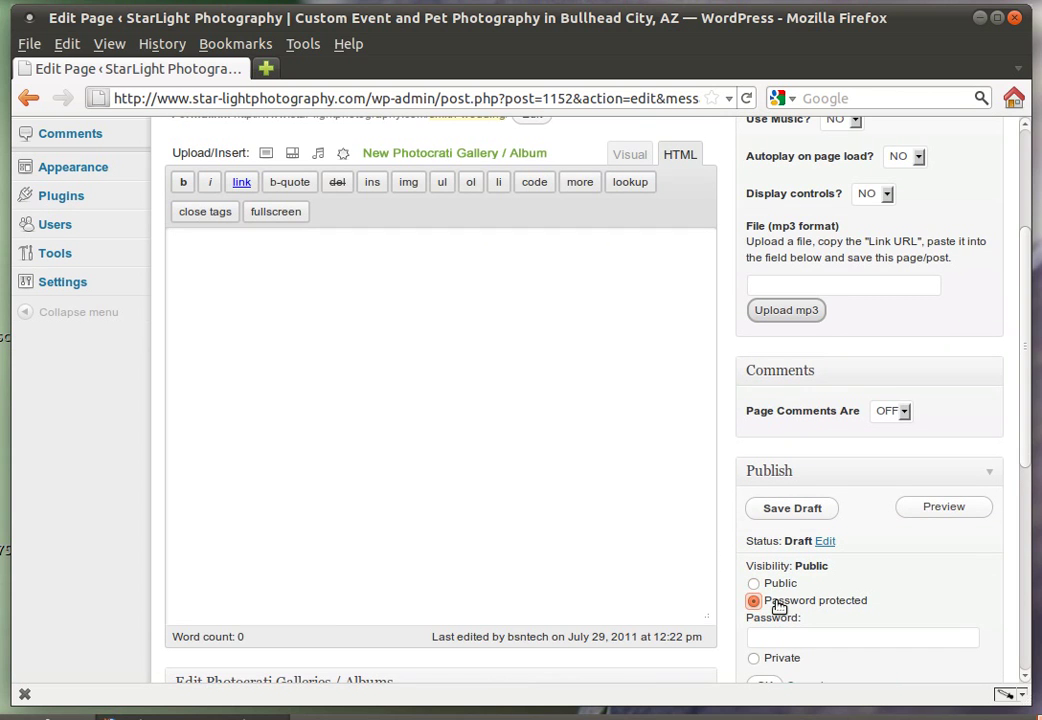
scroll(779, 606, "down", 1)
left_click(781, 583)
type("test")
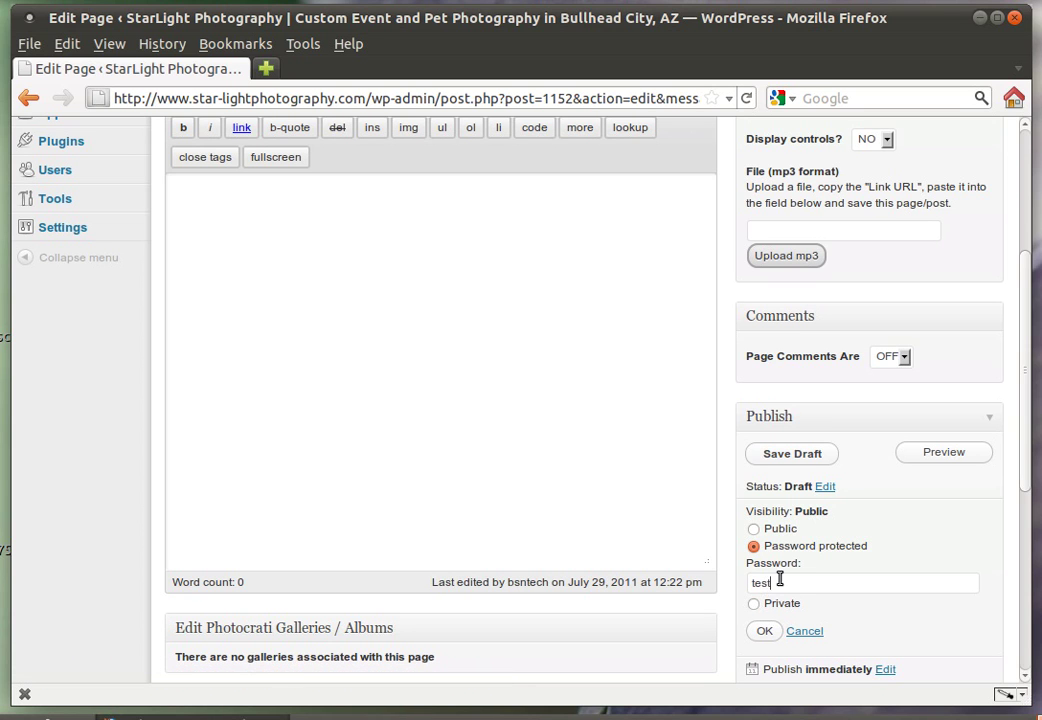
left_click(765, 631)
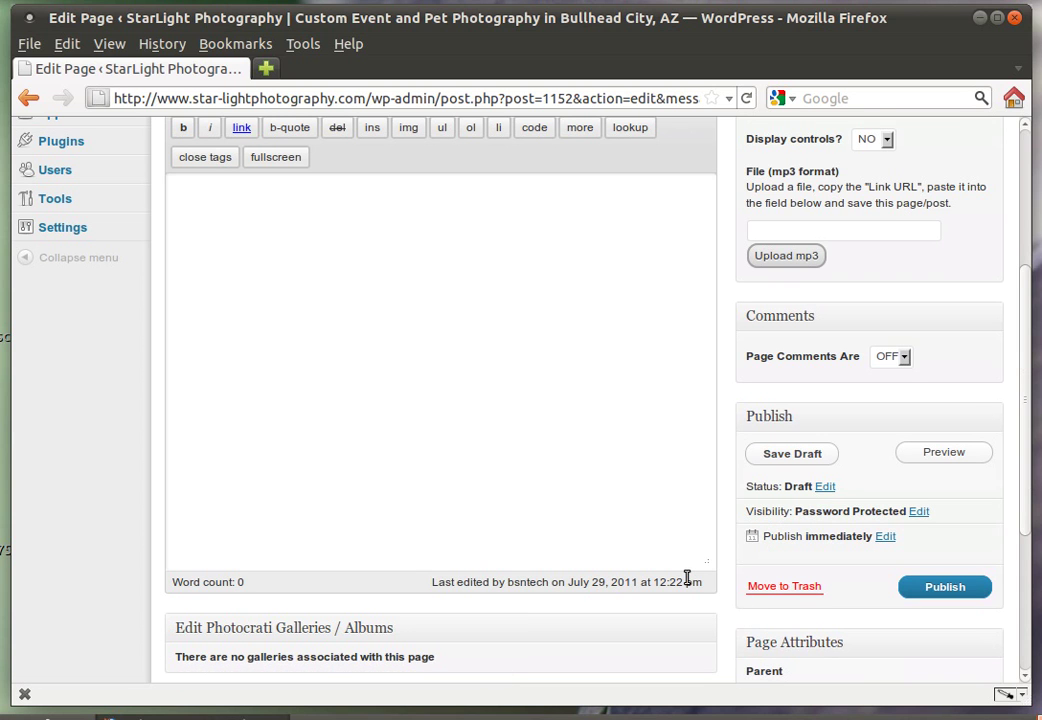
scroll(686, 579, "up", 2)
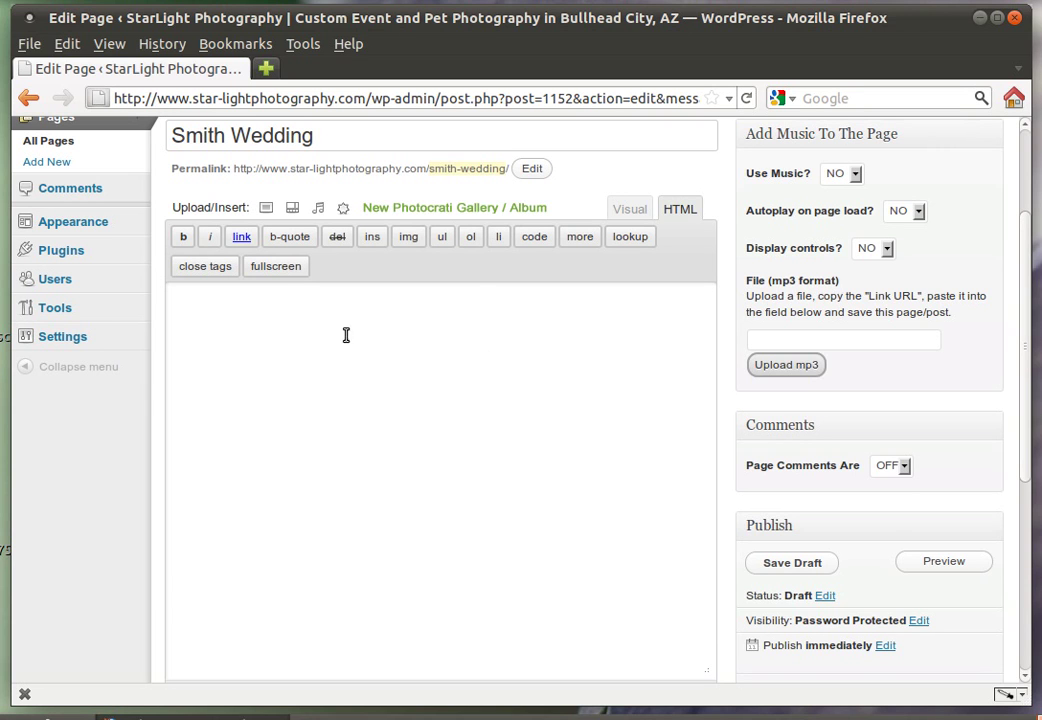
Write 'These are the portraits from the Smith Wedding.' in the page body, then start a new Photocrati gallery
left_click(298, 329)
type("These are the portraits from the Smith Wedding.")
key("Return")
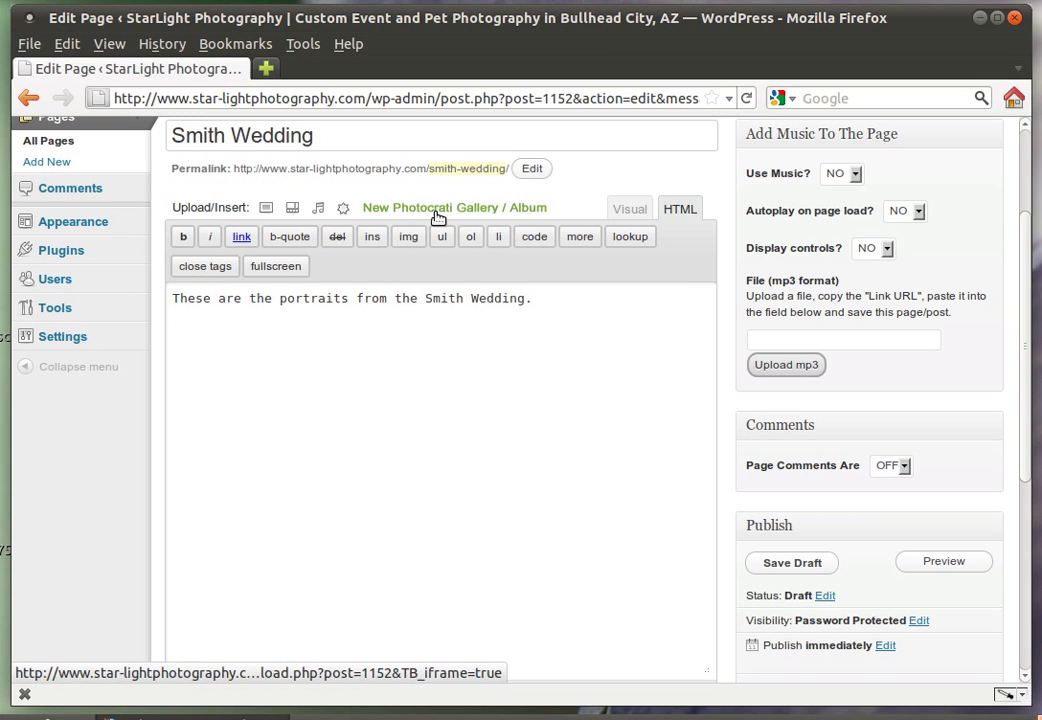
left_click(472, 214)
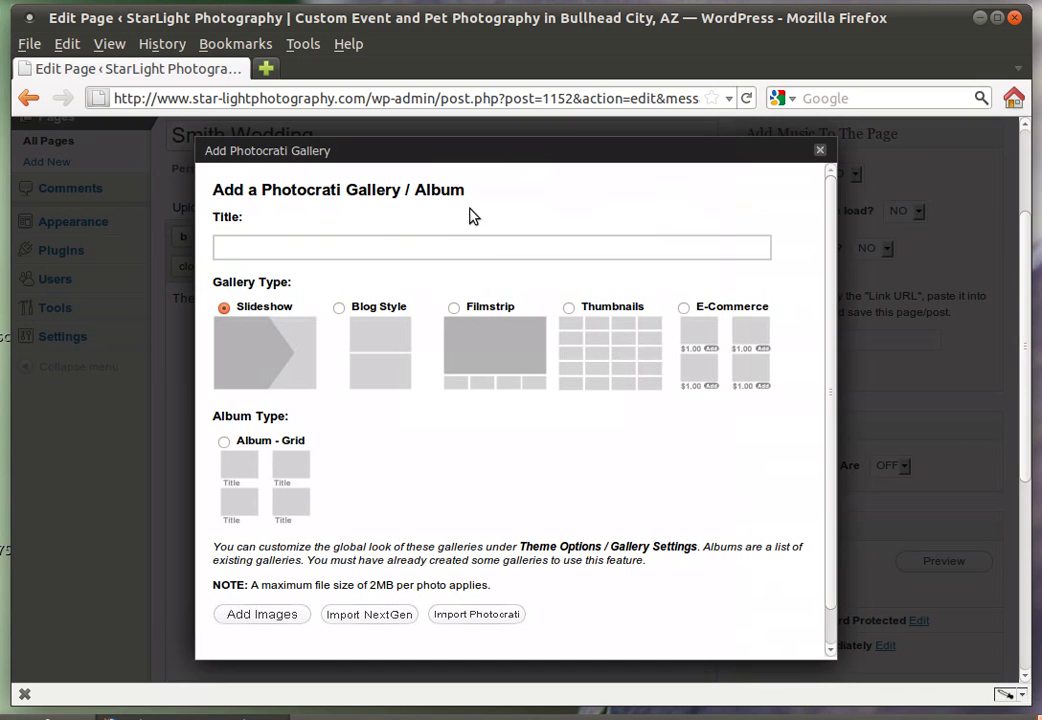
Choose the E-Commerce gallery type and title the new gallery 'Smith Wedding'
left_click(686, 310)
left_click(470, 247)
type("Smith Wedding")
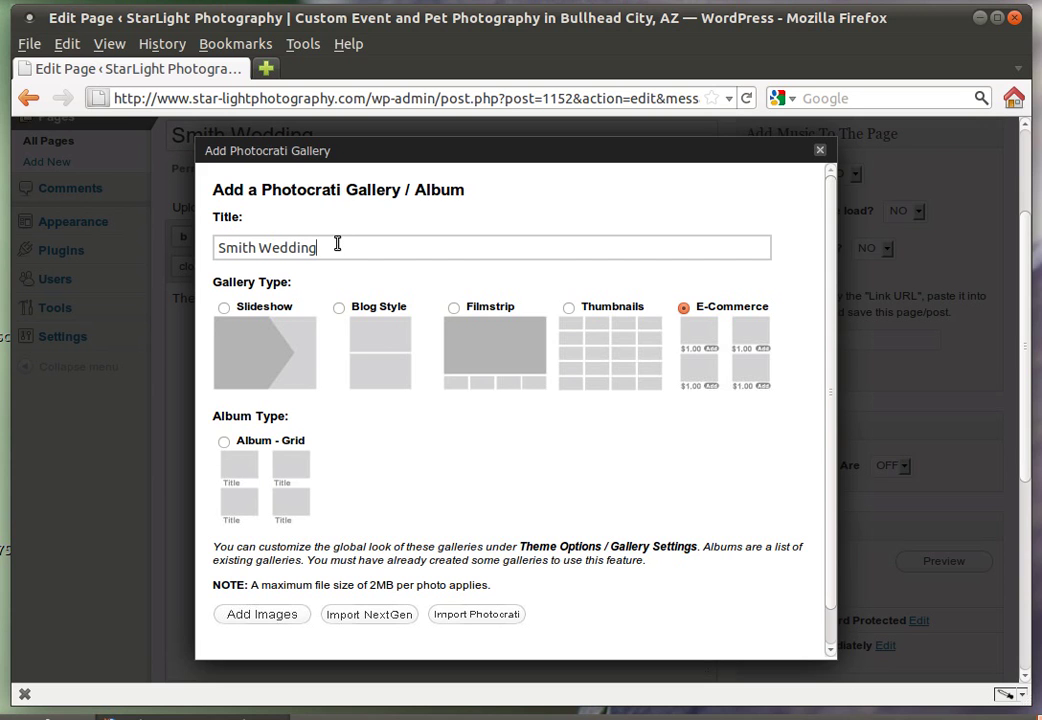
scroll(372, 419, "down", 1)
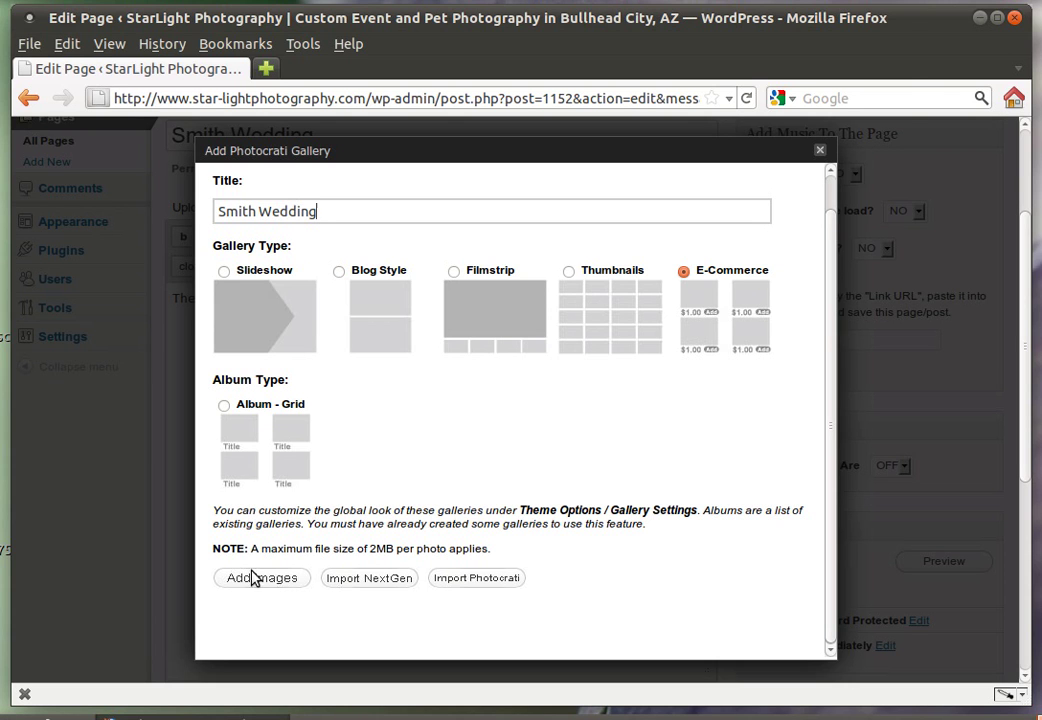
Upload all 19 JPGs from Downloads/pictures, starting with 01-deer.jpg, into the gallery
left_click(254, 580)
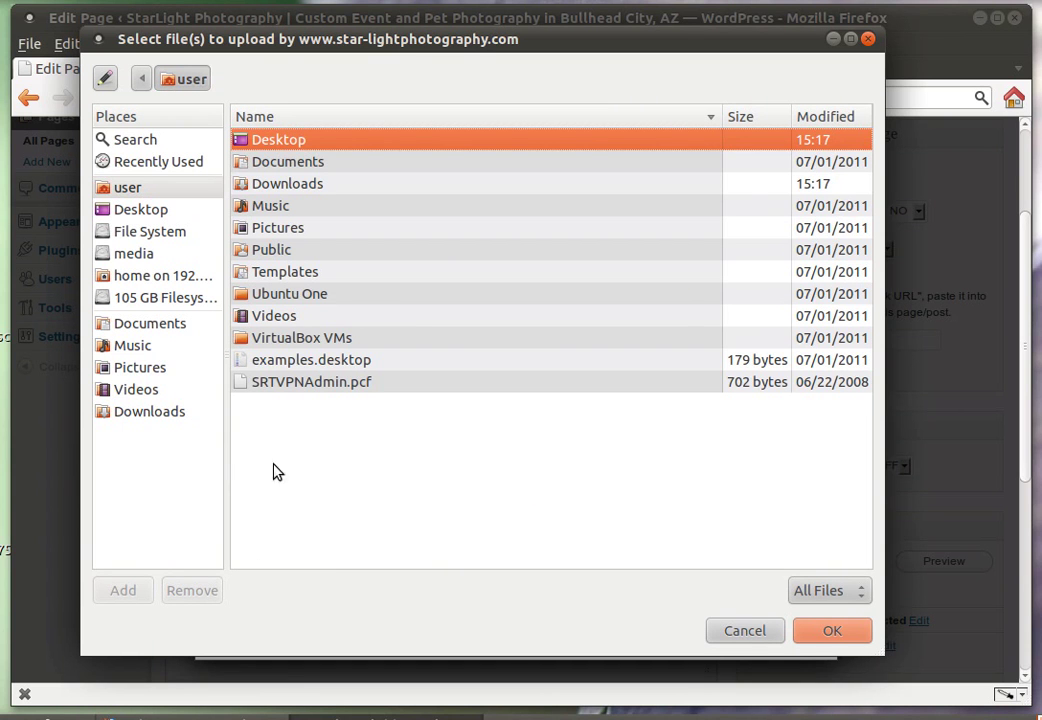
left_click(172, 413)
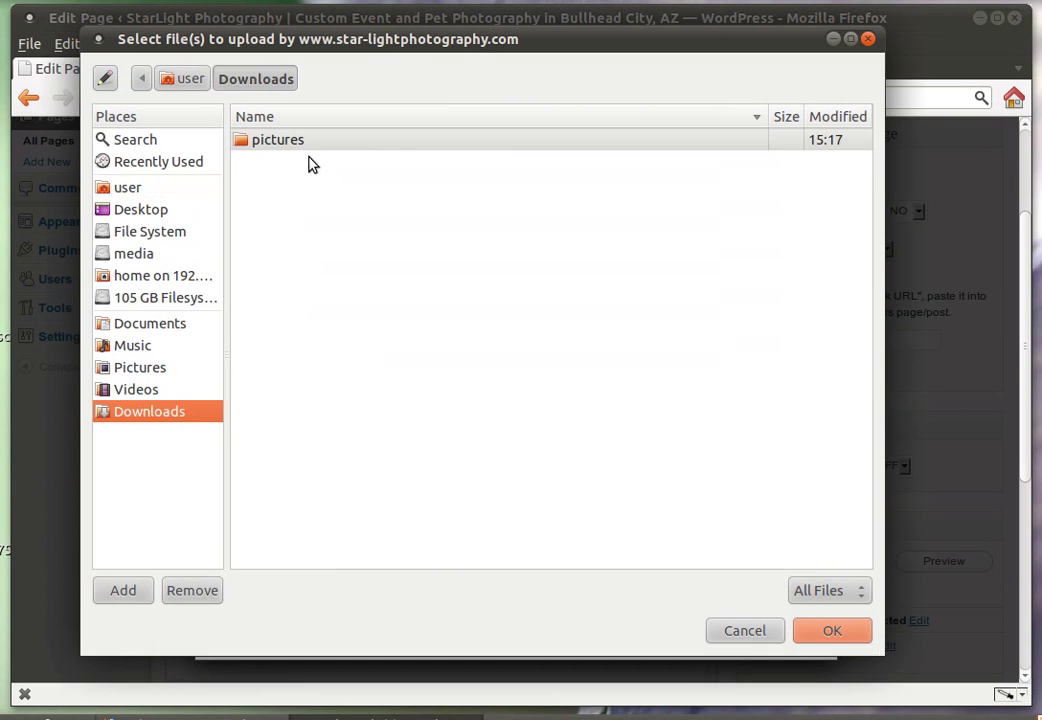
double_click(313, 142)
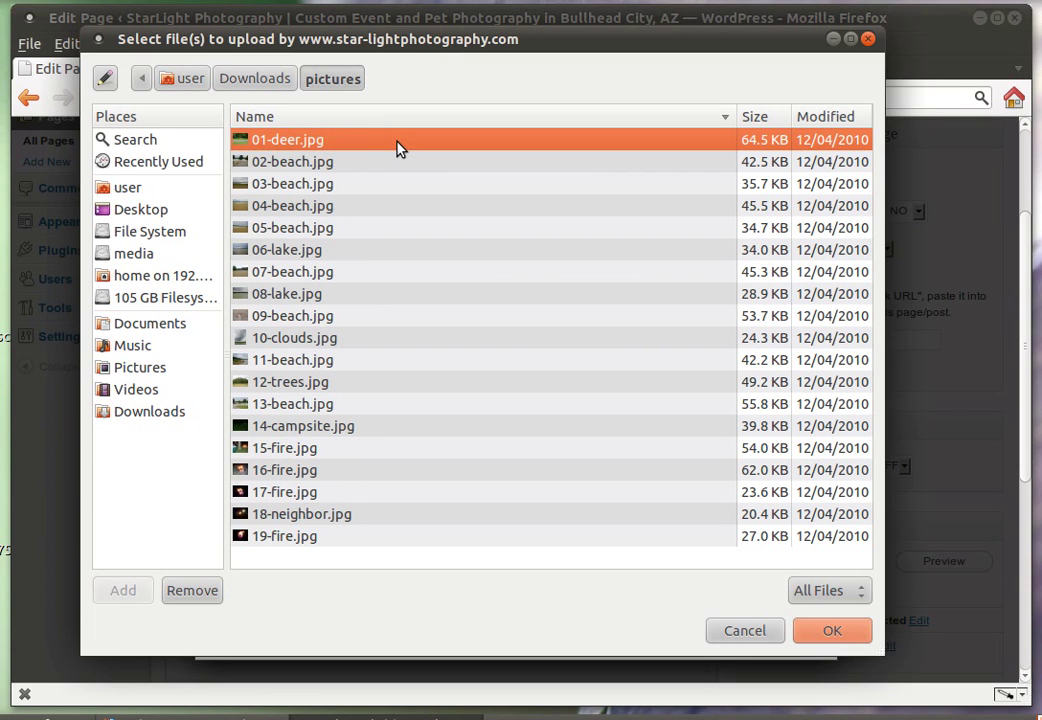
left_click(373, 541, "shift")
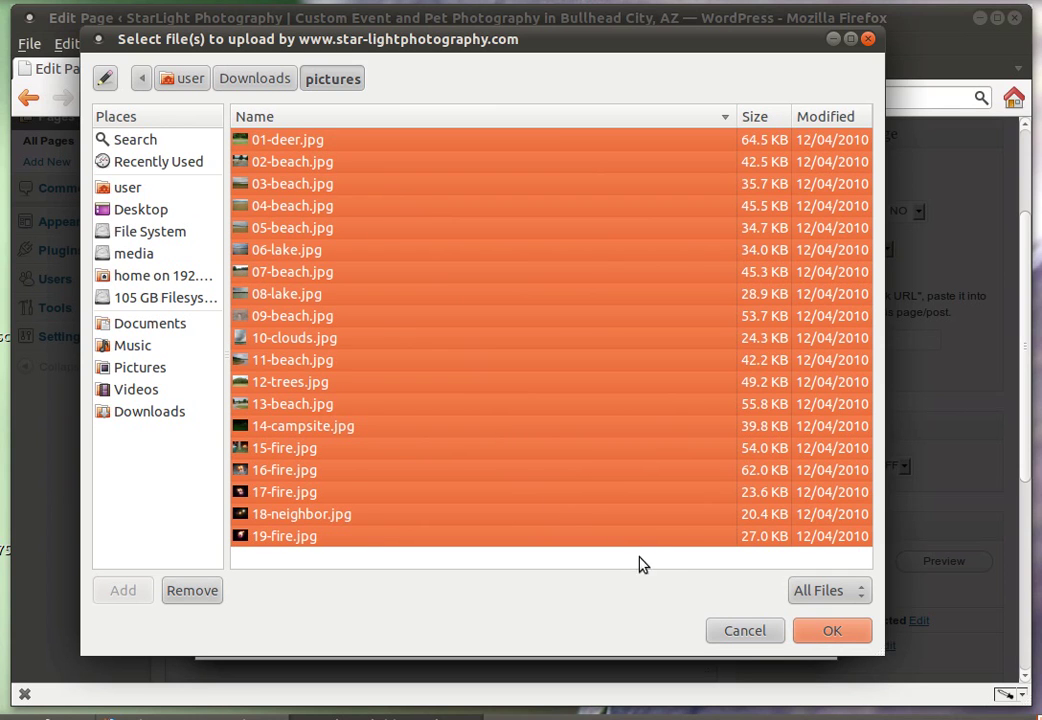
left_click(808, 634)
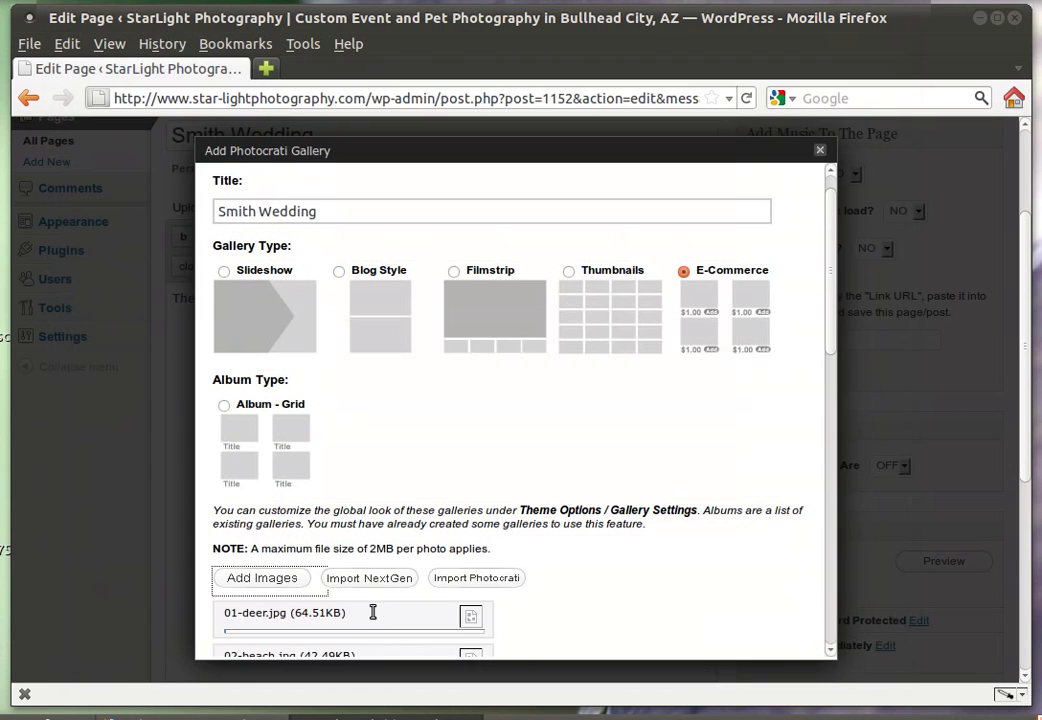
Save the Smith Wedding gallery and dismiss the reminder, placing its placeholder after the page sentence
scroll(345, 610, "down", 3)
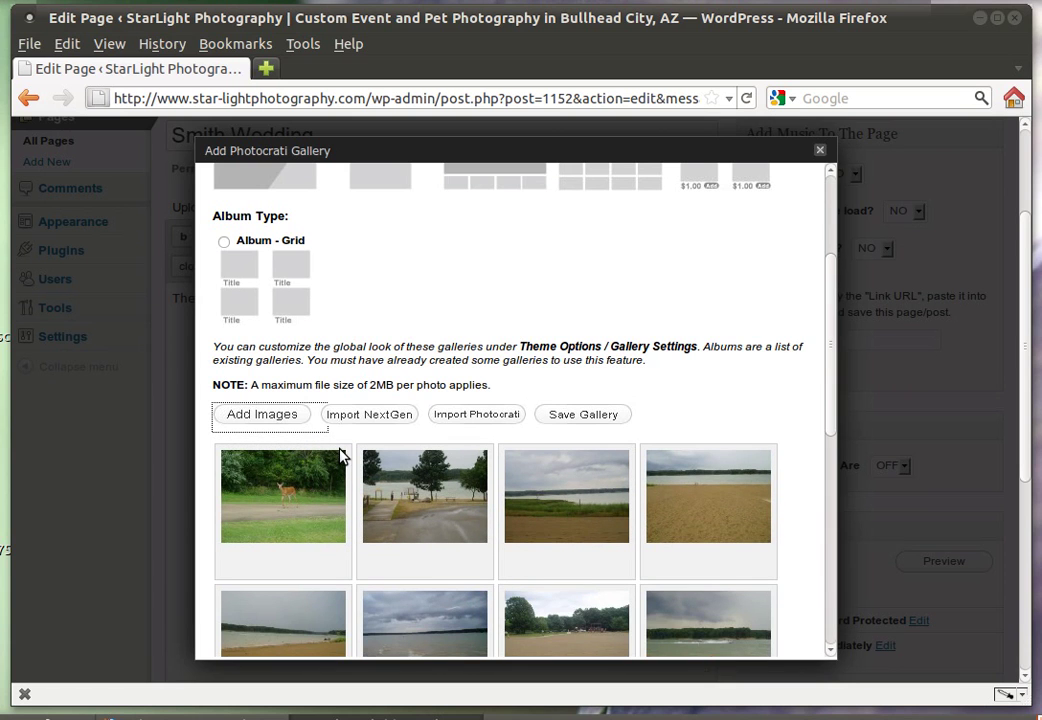
scroll(593, 528, "down", 1)
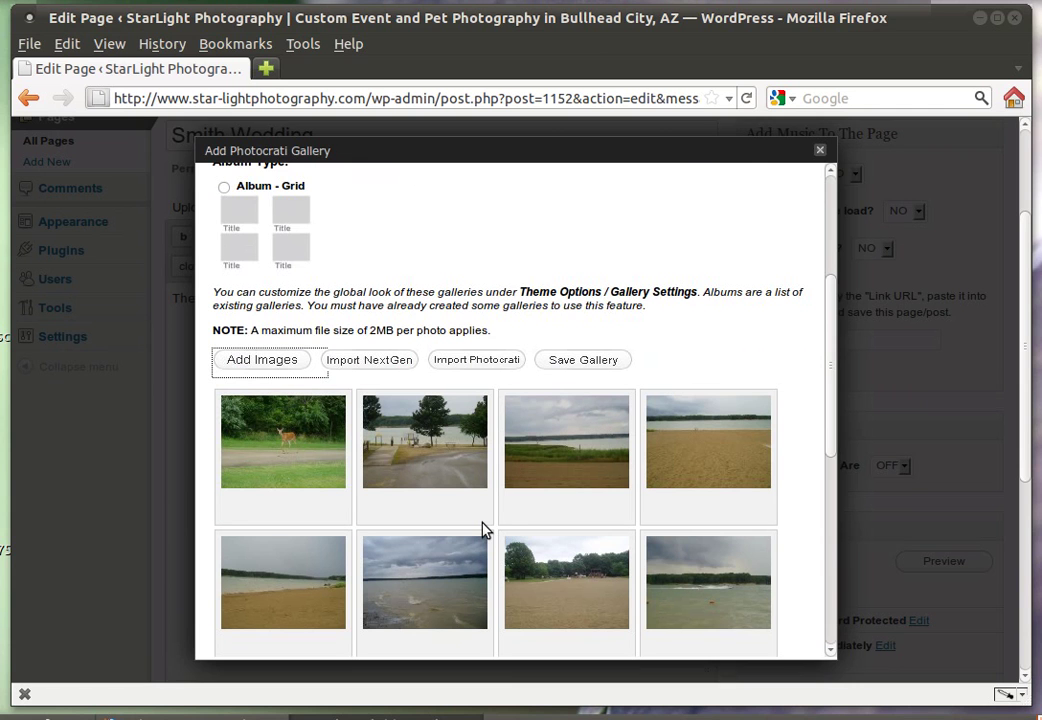
left_click_drag(833, 418, 836, 620)
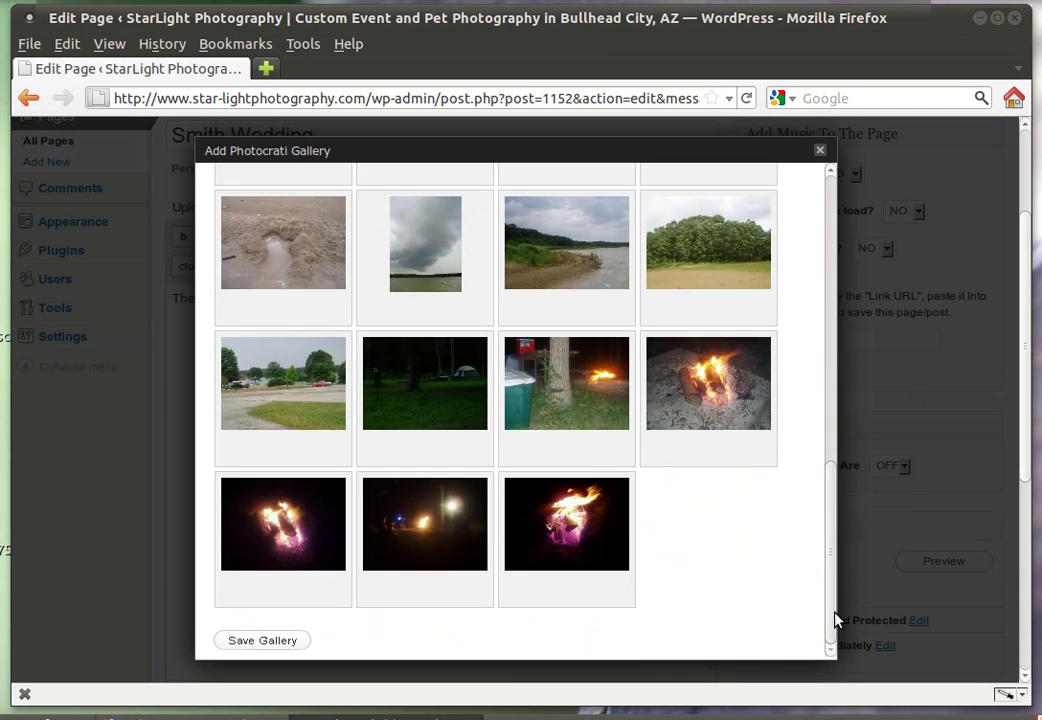
left_click(266, 644)
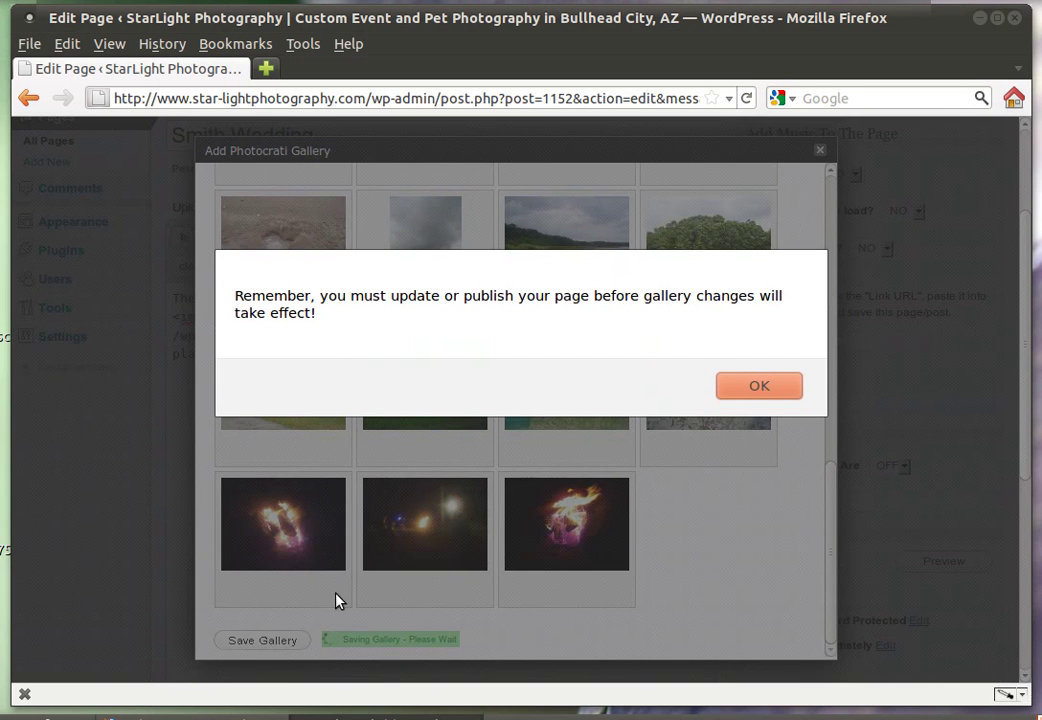
left_click(755, 387)
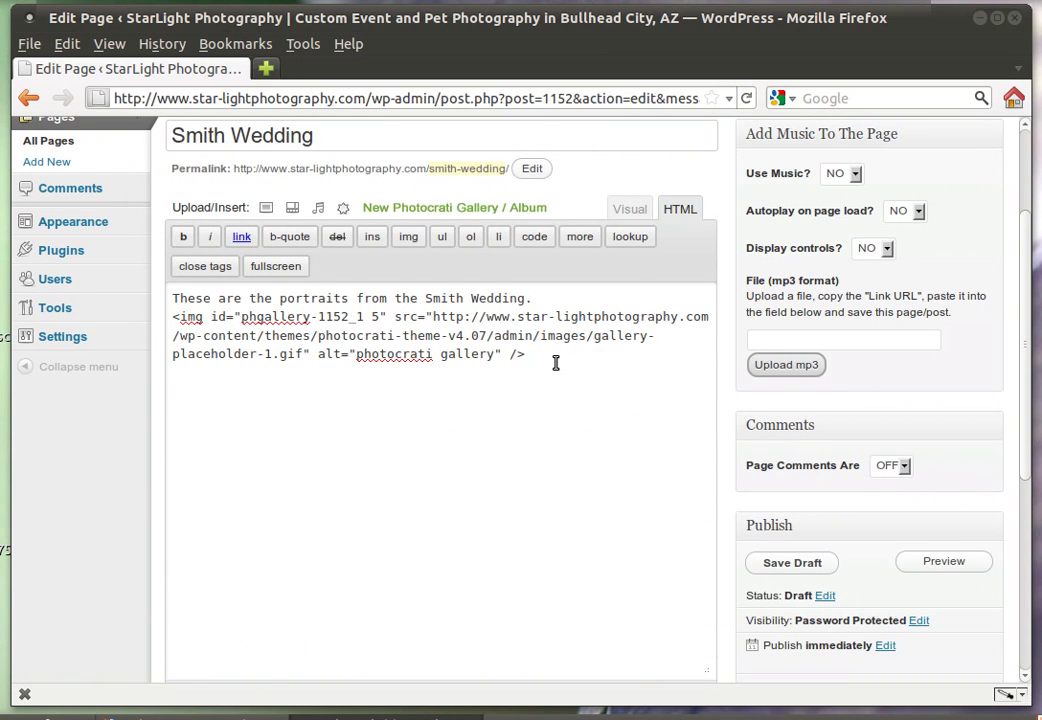
Publish the Smith Wedding page from the Publish box on the Edit Page screen
scroll(555, 365, "down", 1)
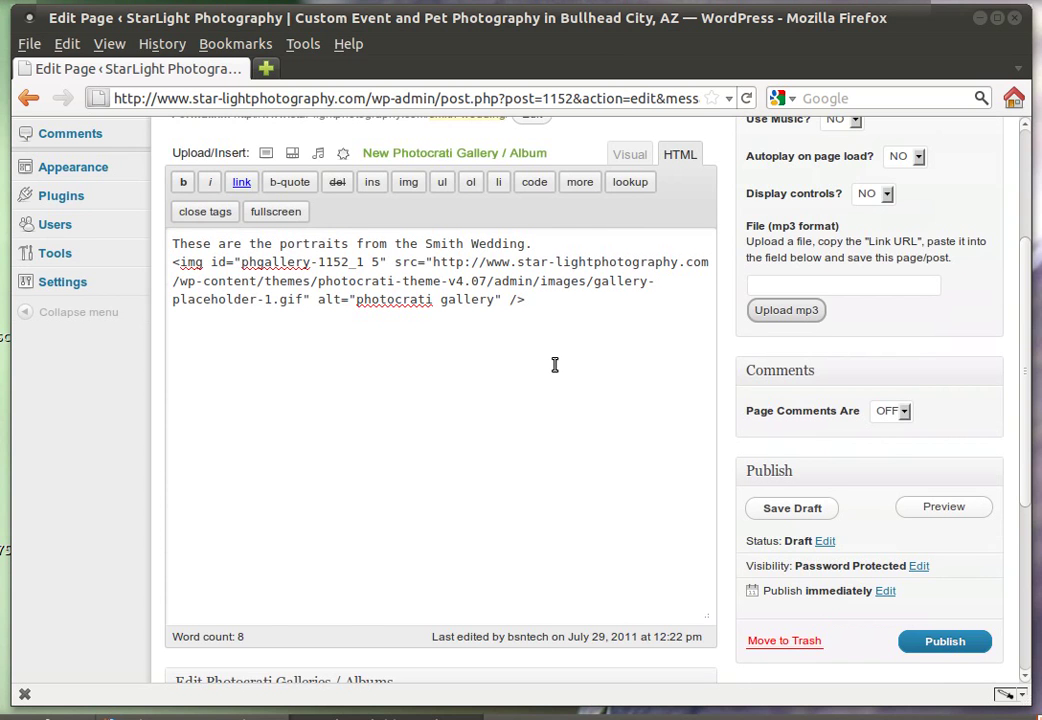
scroll(555, 365, "down", 4)
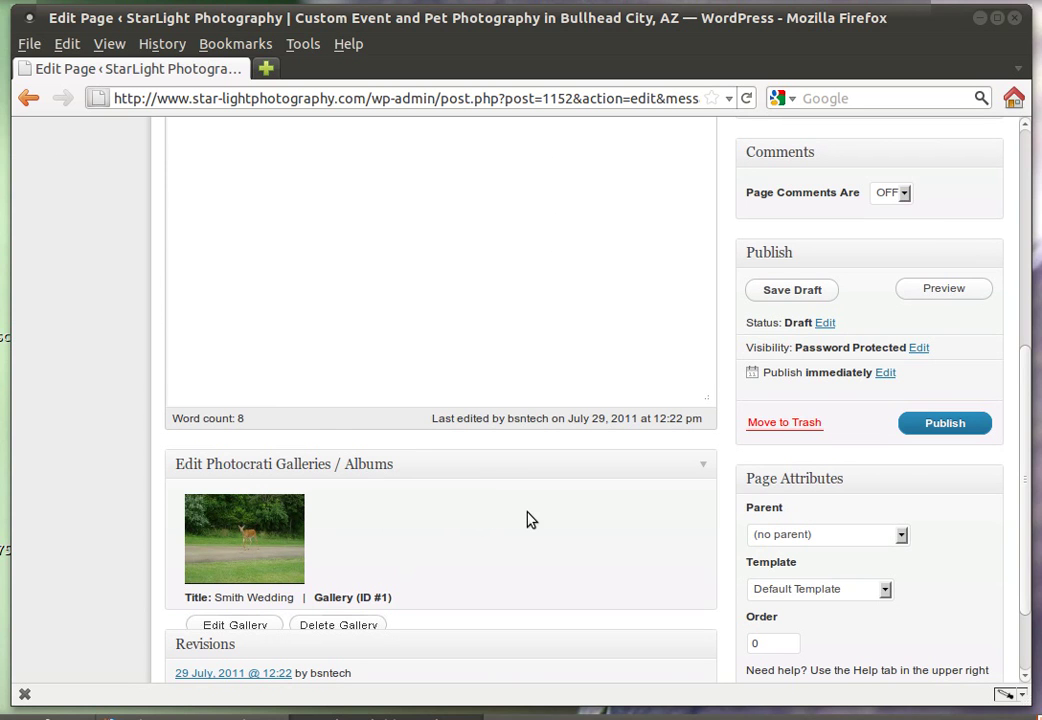
left_click(940, 428)
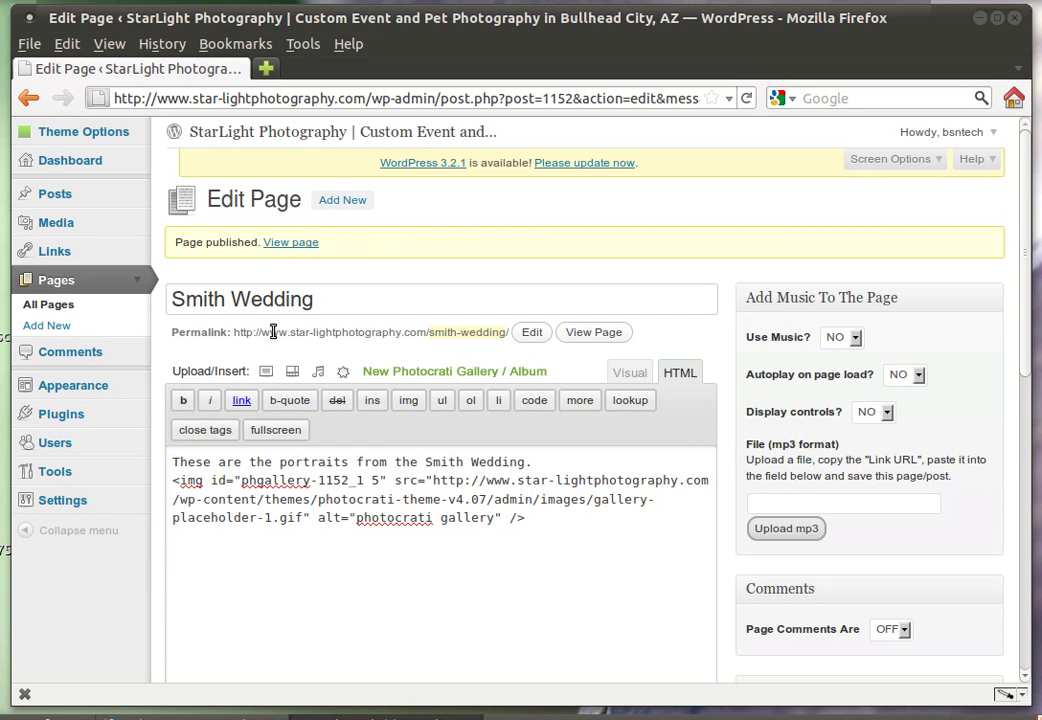
Copy the Smith Wedding permalink and load it in a new browser tab
left_click_drag(238, 334, 511, 336)
key("ctrl+c")
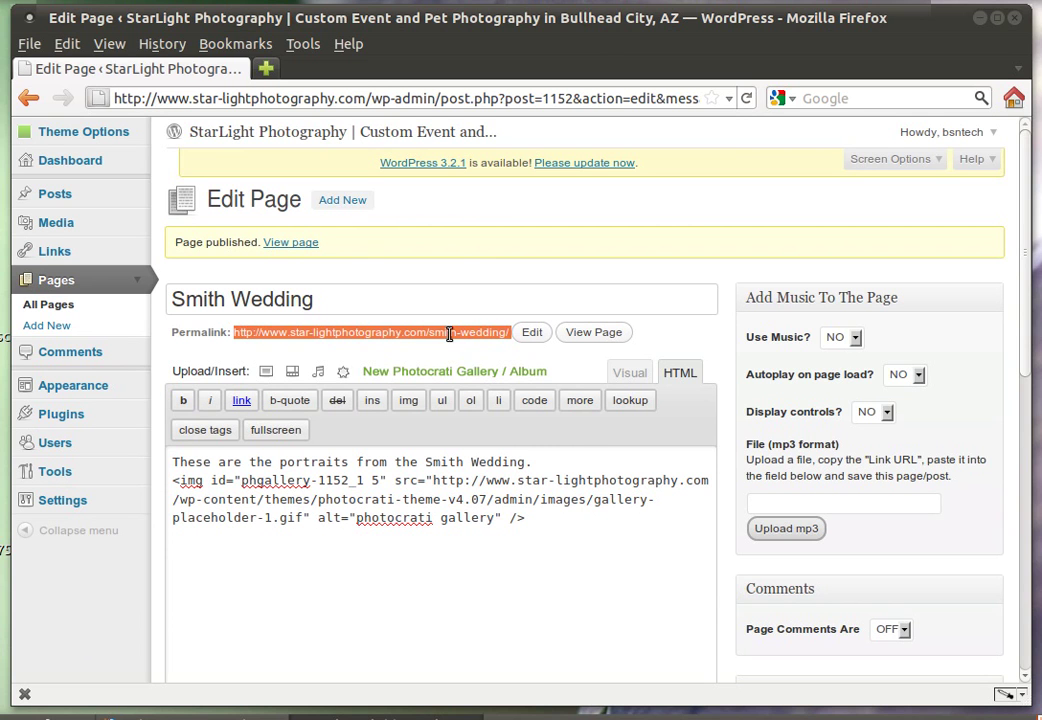
right_click(289, 335)
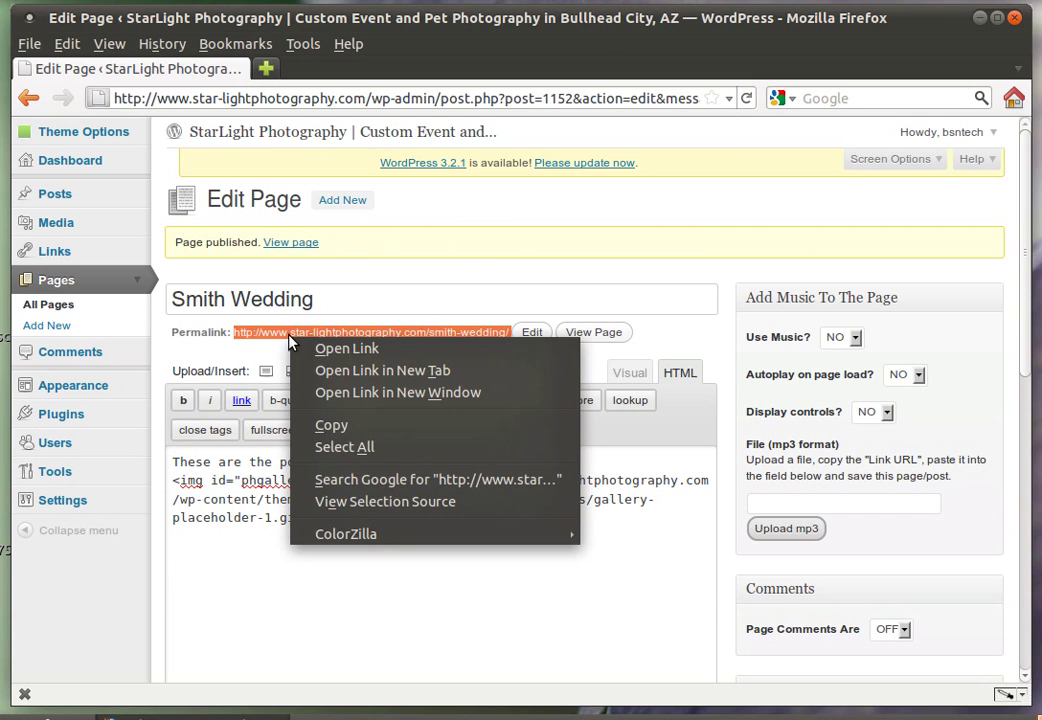
left_click(356, 426)
left_click(265, 67)
key("ctrl+v")
key("Return")
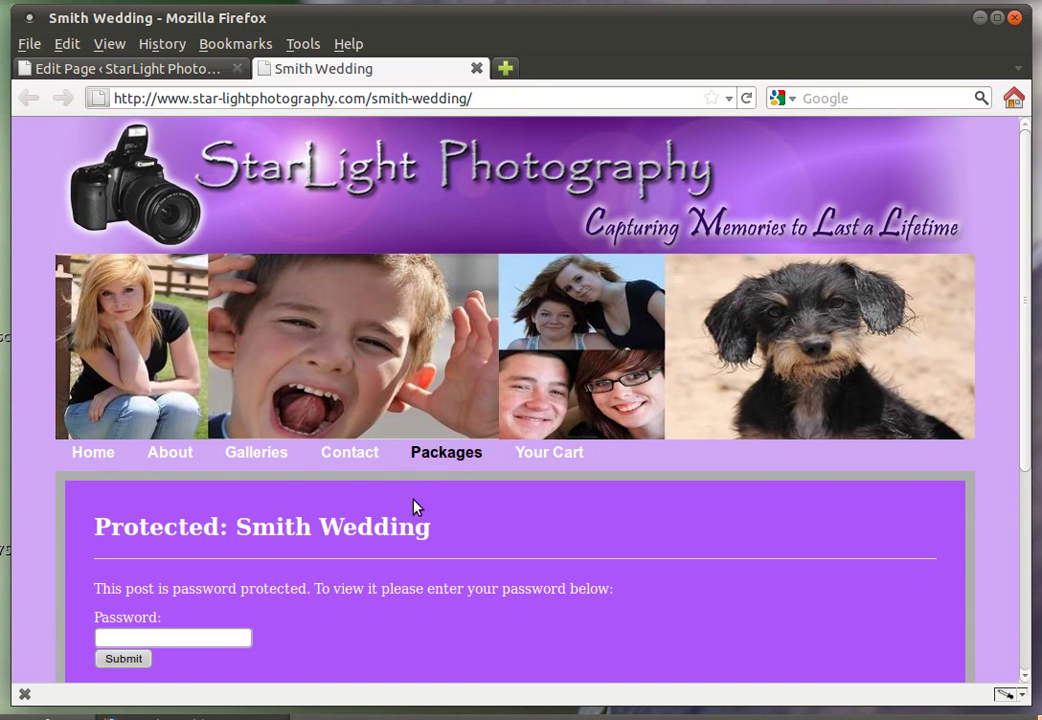
Unlock the page with its password, review the gallery, and return to the editor
scroll(390, 530, "down", 1)
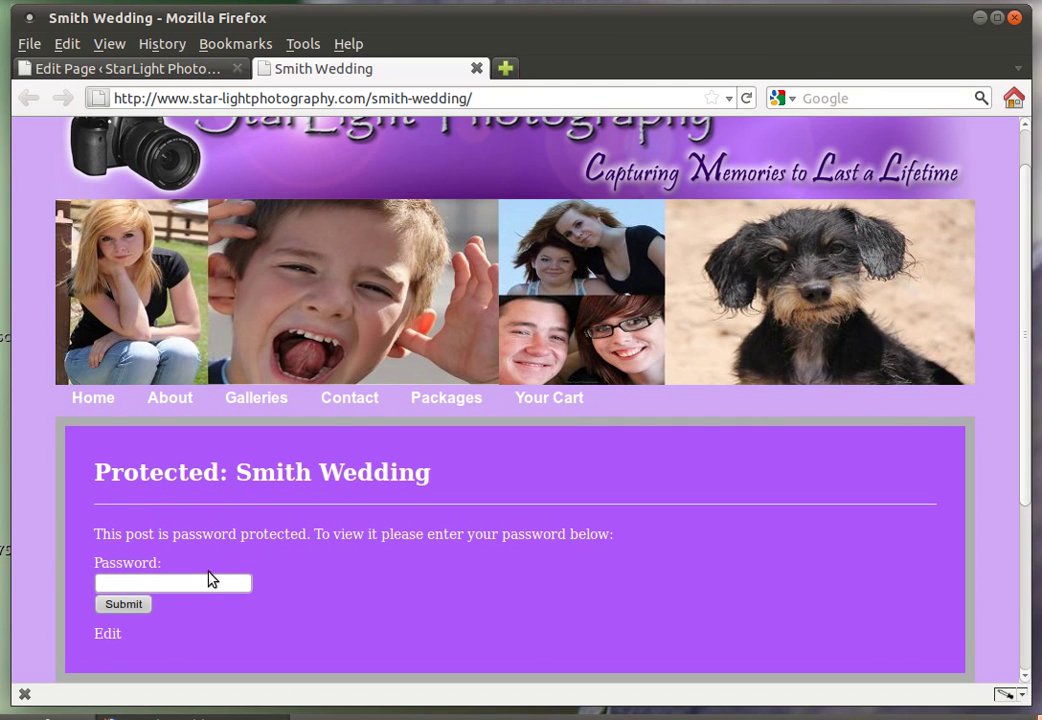
left_click(202, 581)
type("test")
left_click(142, 604)
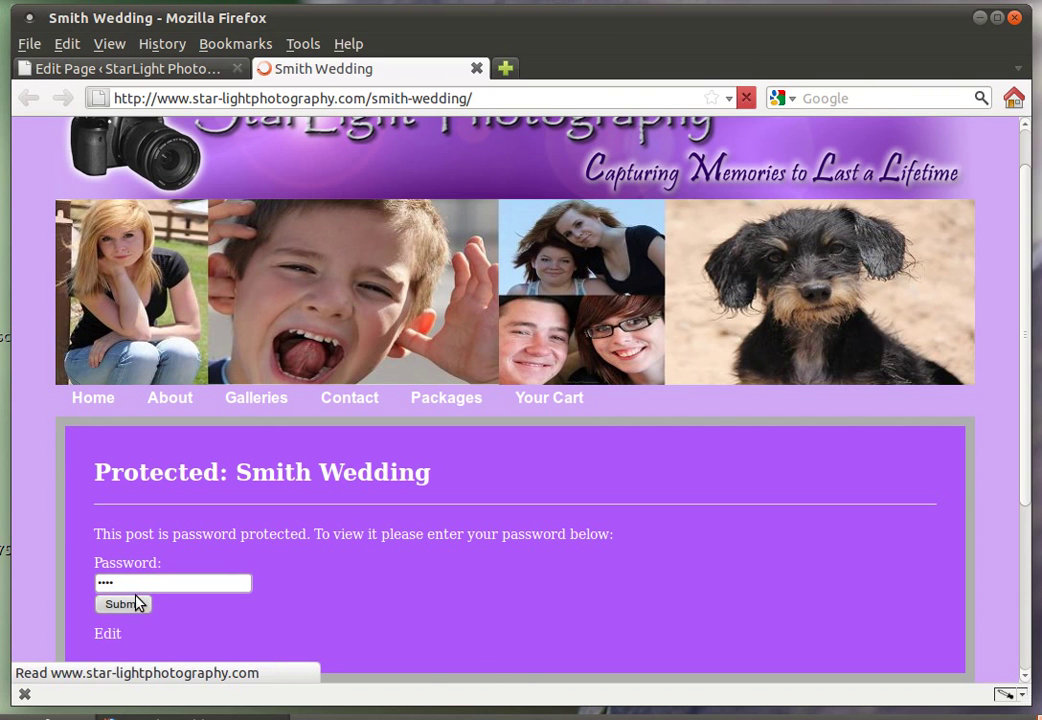
scroll(142, 557, "down", 3)
scroll(145, 557, "down", 4)
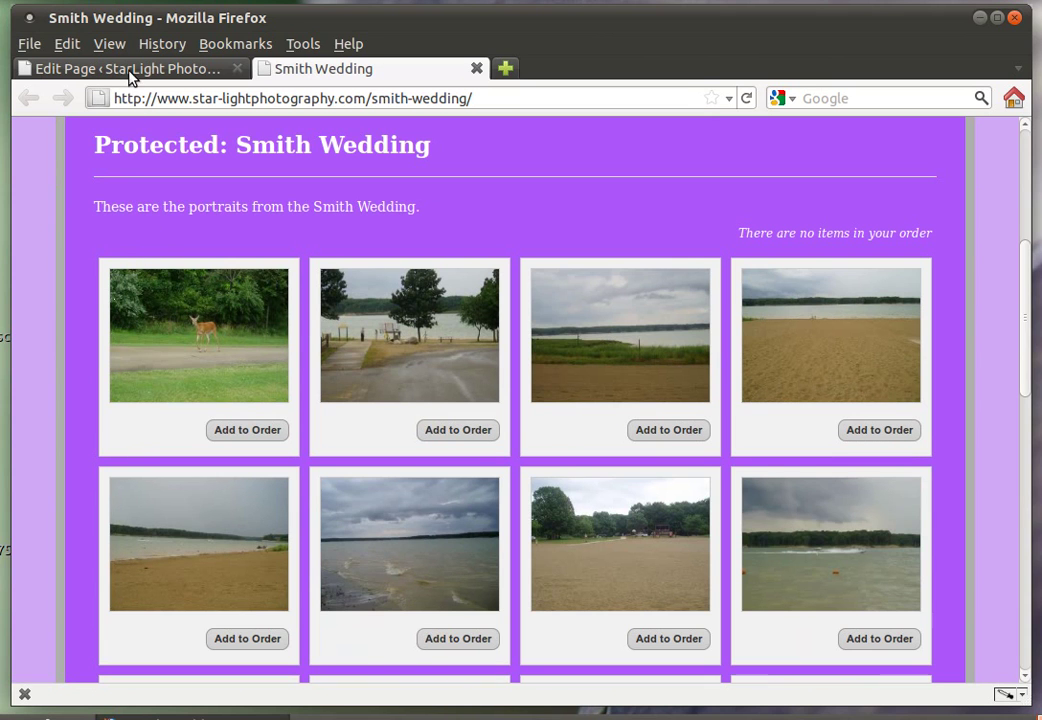
scroll(249, 315, "up", 2)
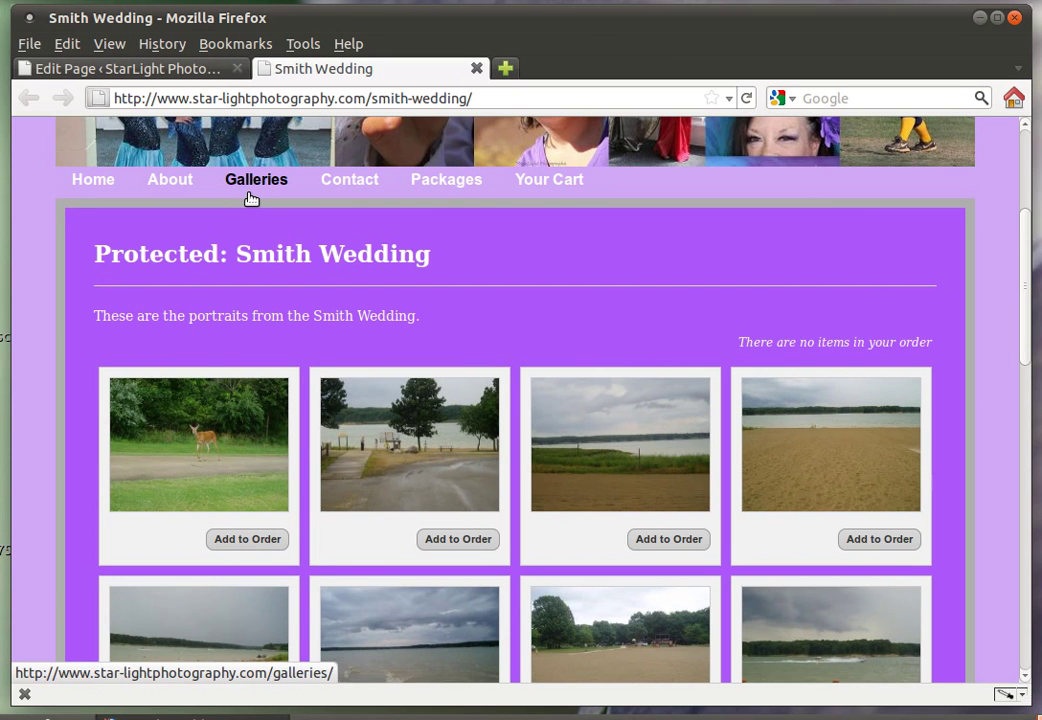
left_click(169, 70)
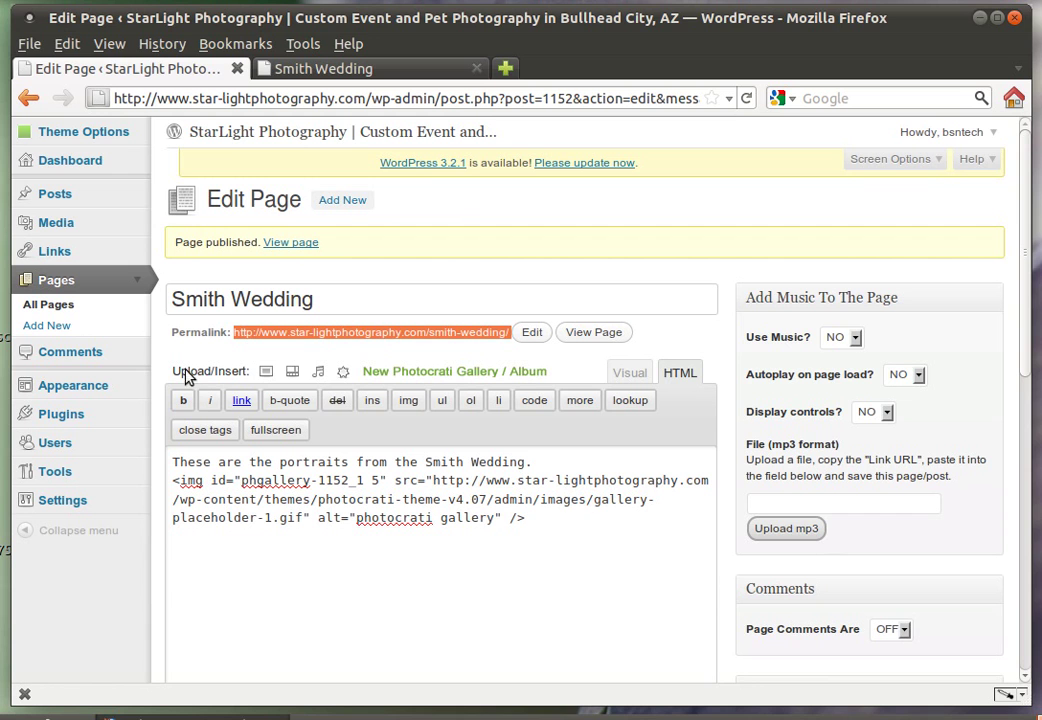
In Appearance > Menus, tick Smith Wedding under Pages and add it to the Top Menu
left_click(88, 388)
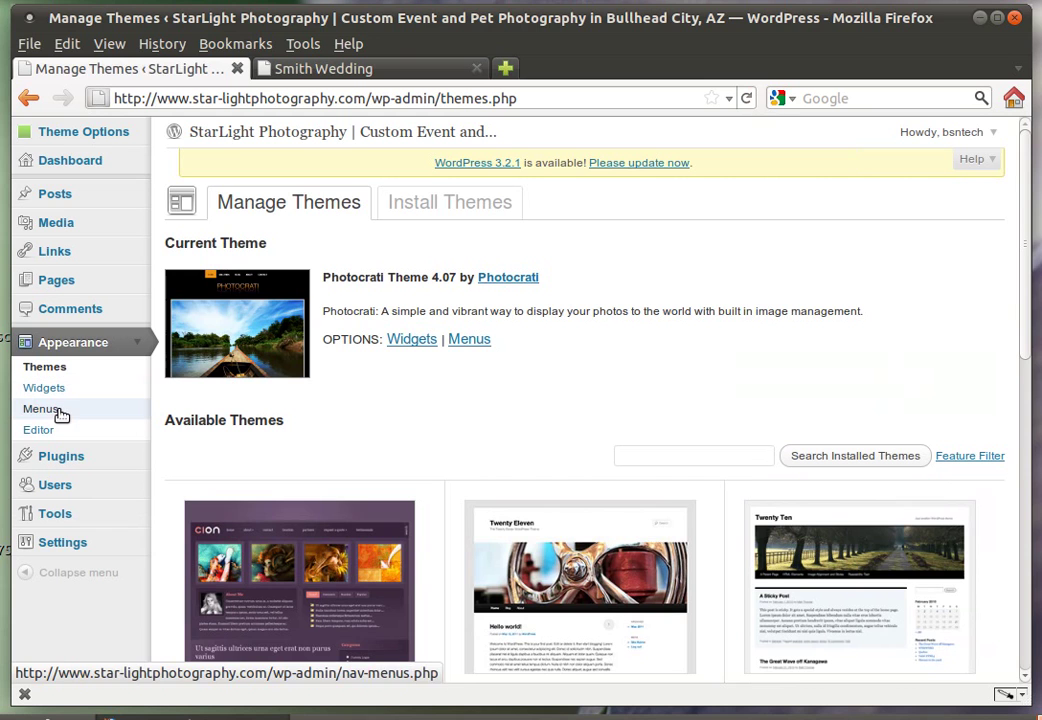
left_click(60, 415)
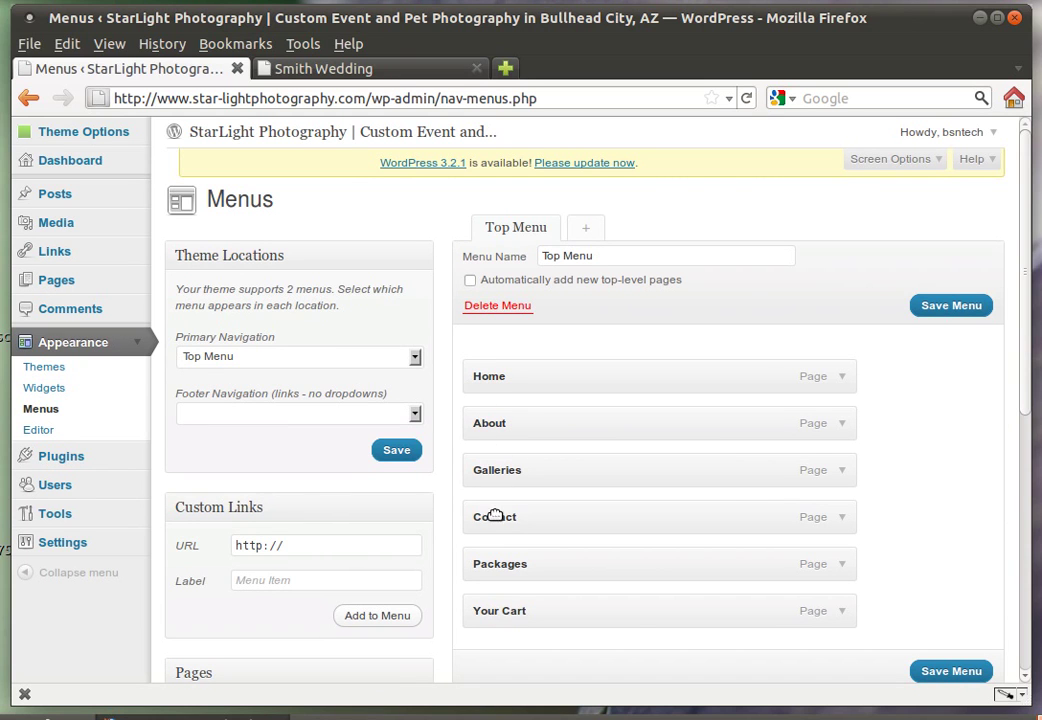
scroll(505, 602, "down", 5)
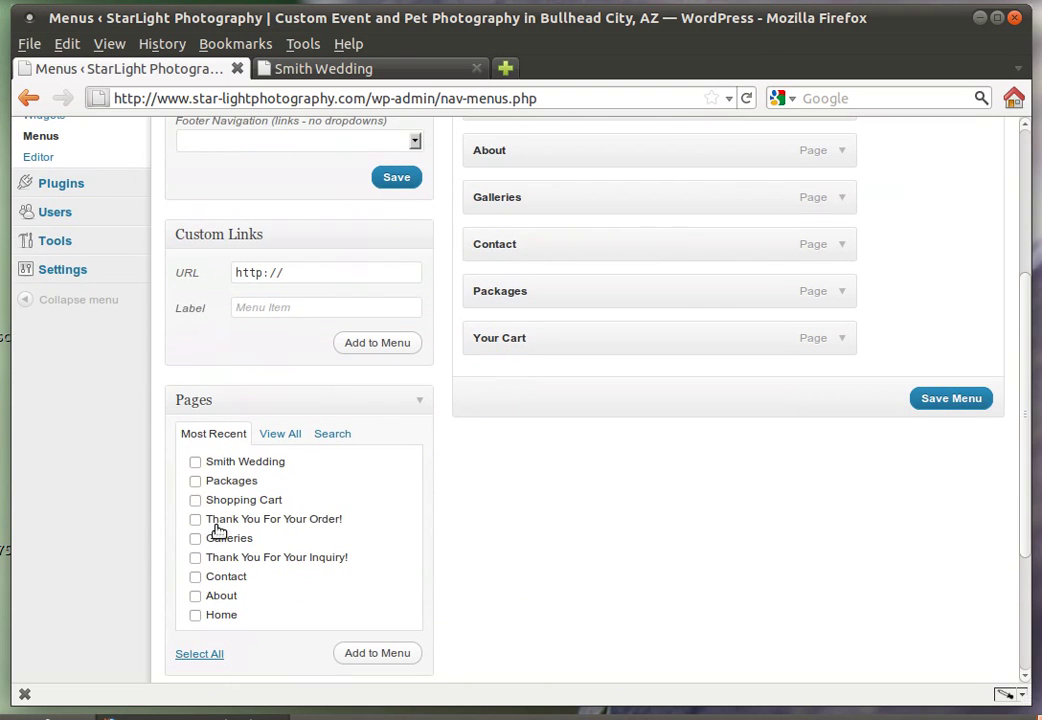
left_click(196, 462)
left_click(402, 653)
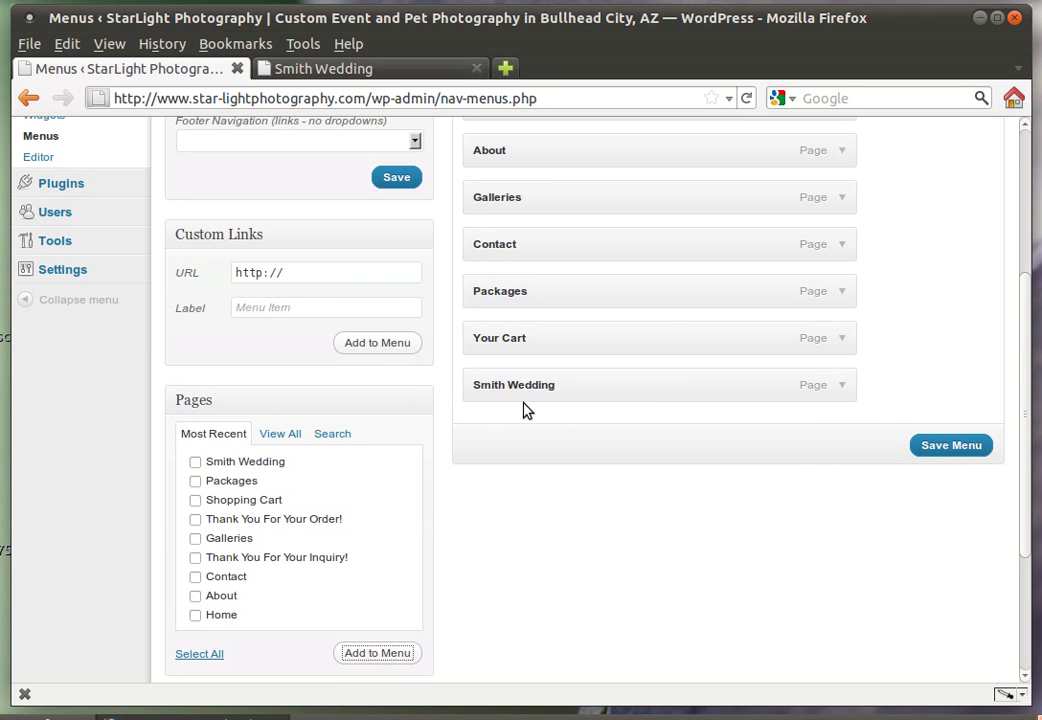
Make Smith Wedding a sub-item under Galleries and save the Top Menu
left_click(333, 70)
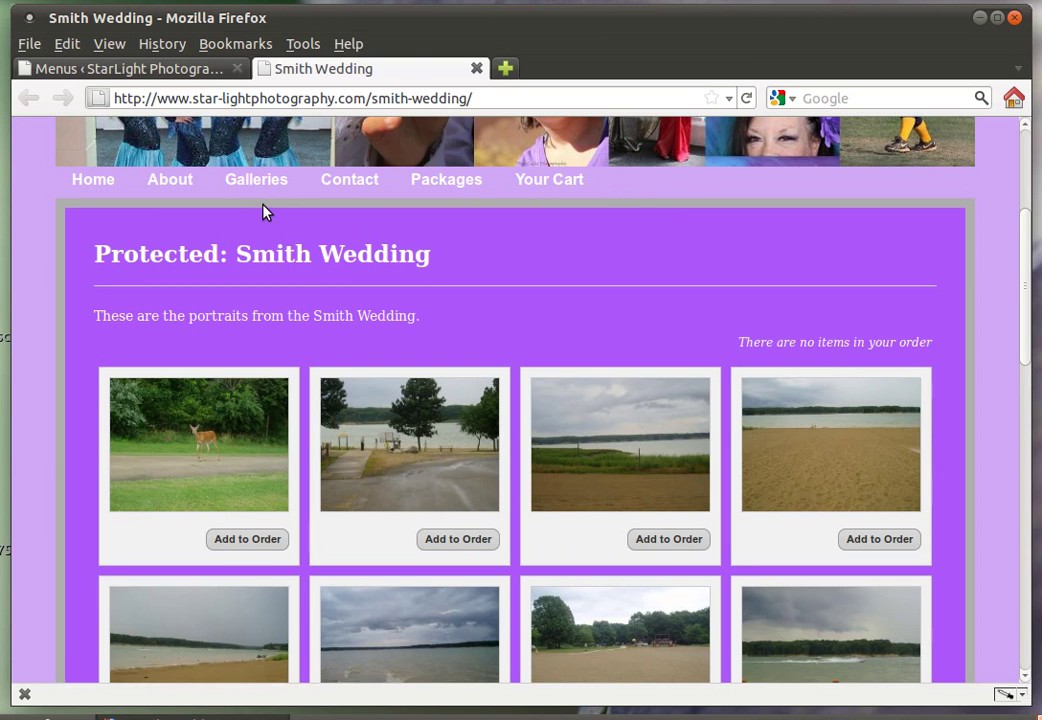
left_click(185, 72)
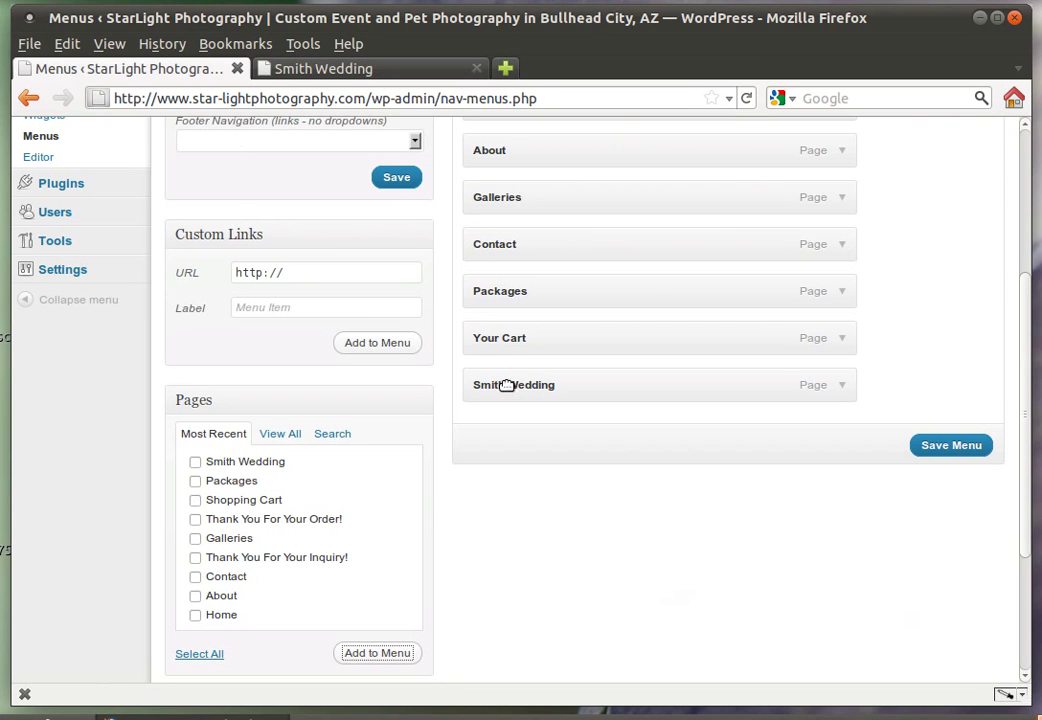
left_click_drag(530, 386, 565, 244)
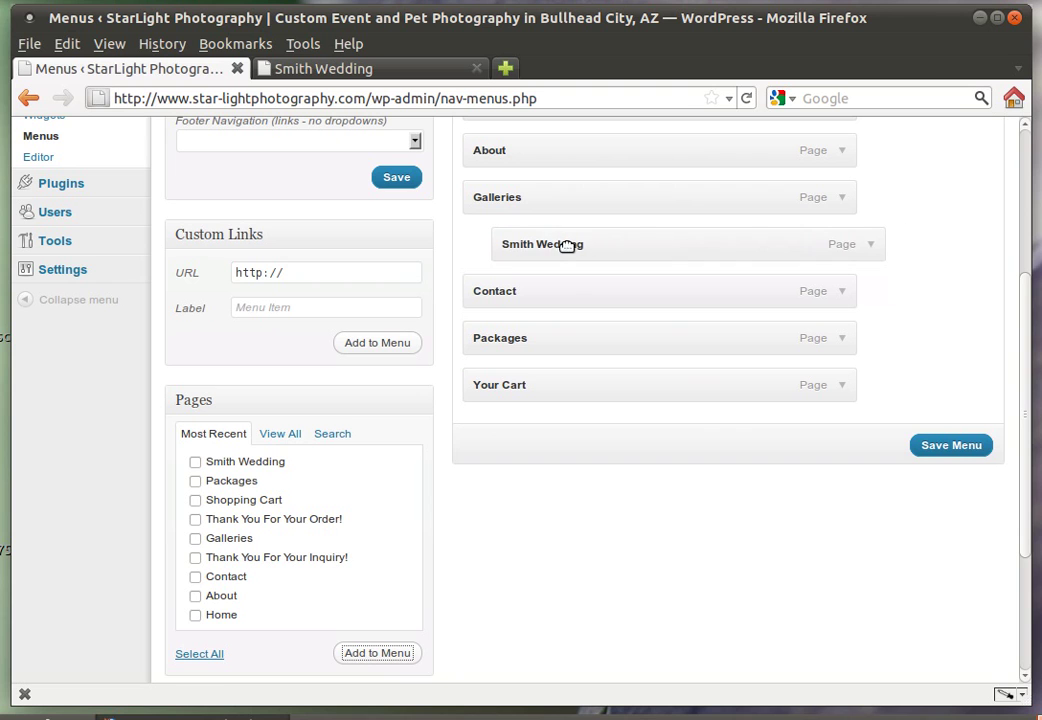
left_click(950, 452)
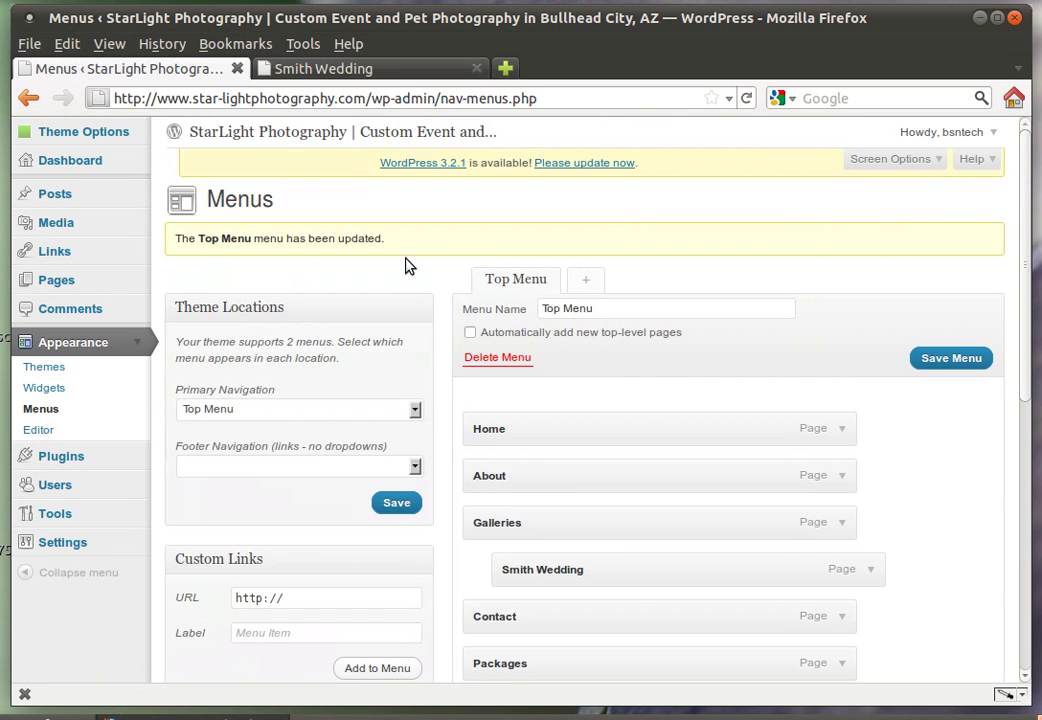
From the live home page, open Smith Wedding via the Galleries dropdown and browse its thumbnails
left_click(290, 70)
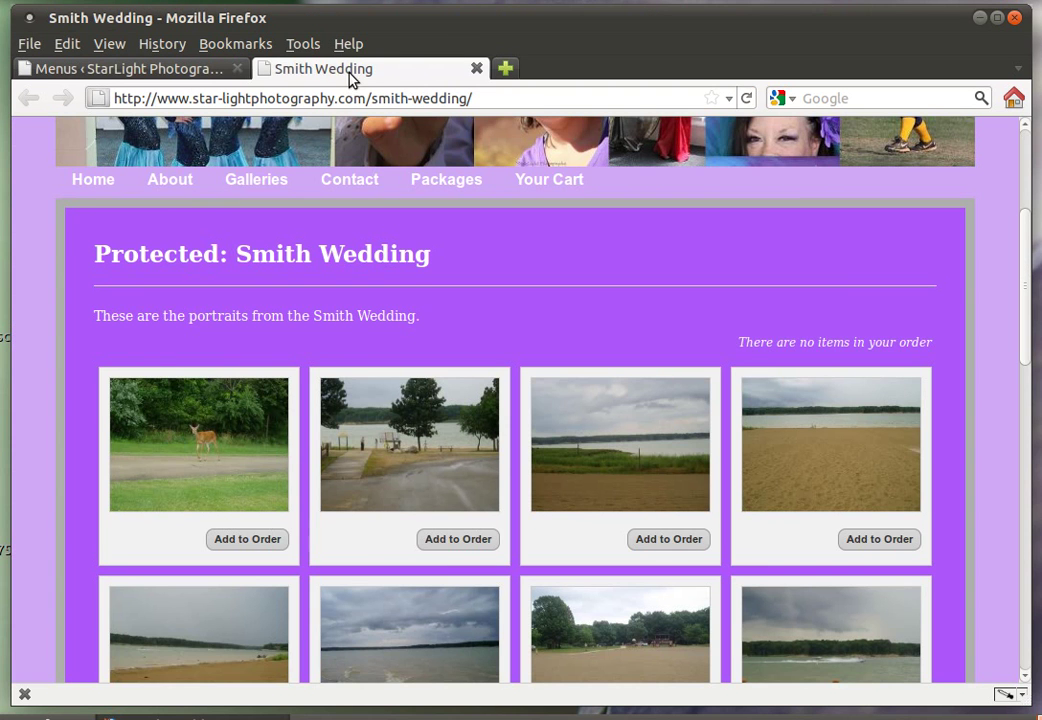
left_click(98, 185)
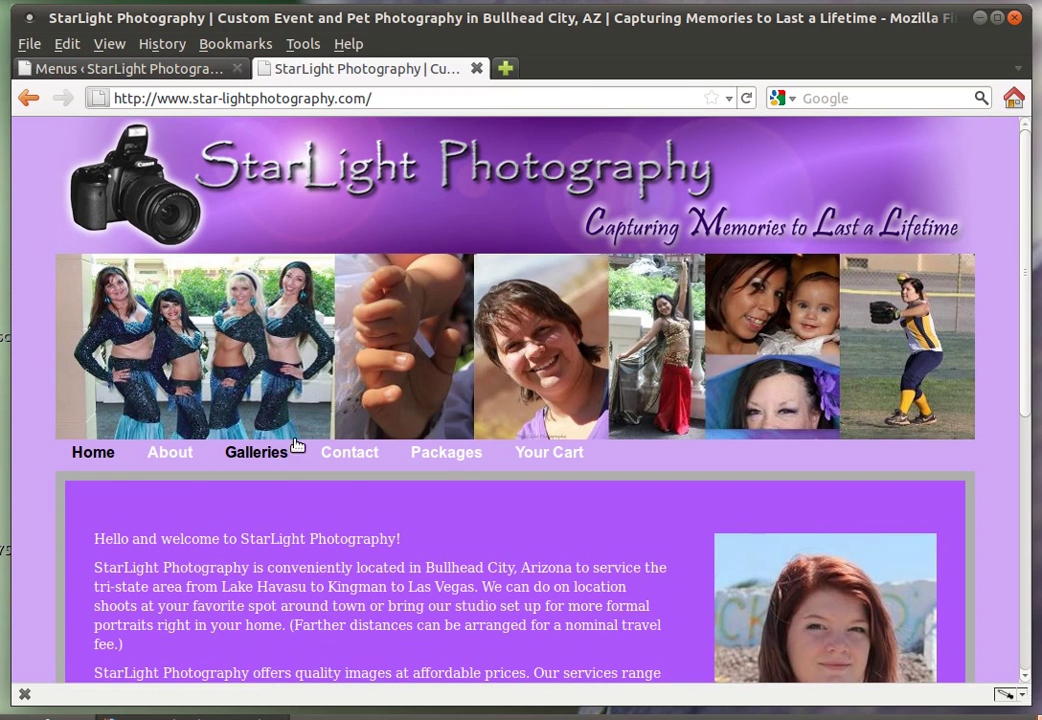
mouse_move(276, 453)
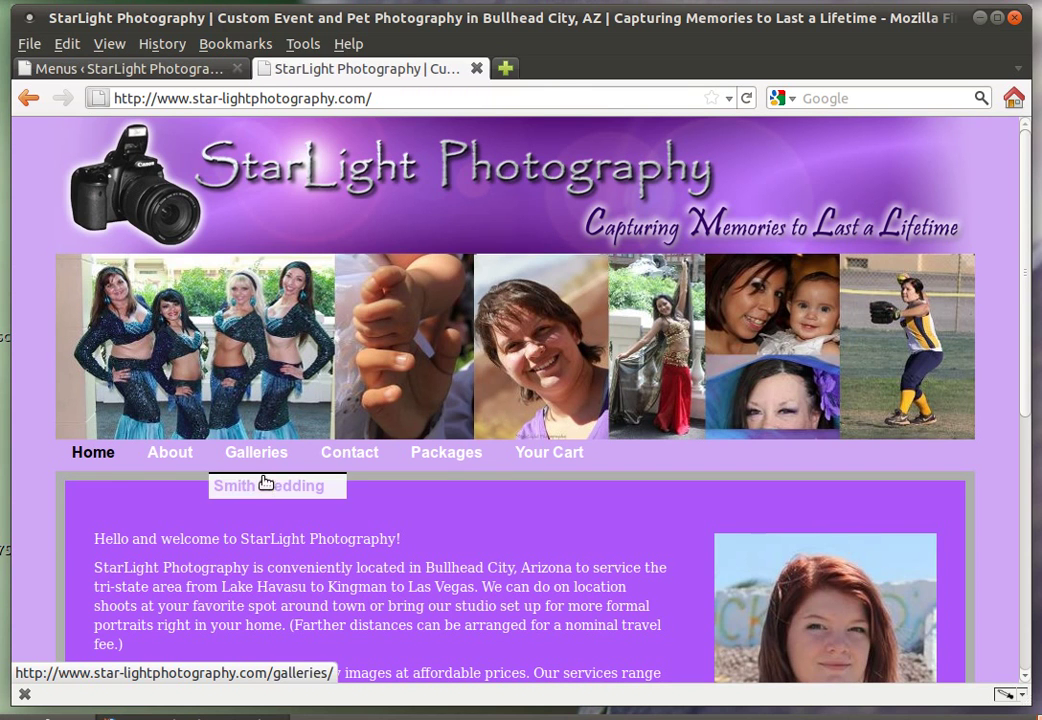
left_click(257, 489)
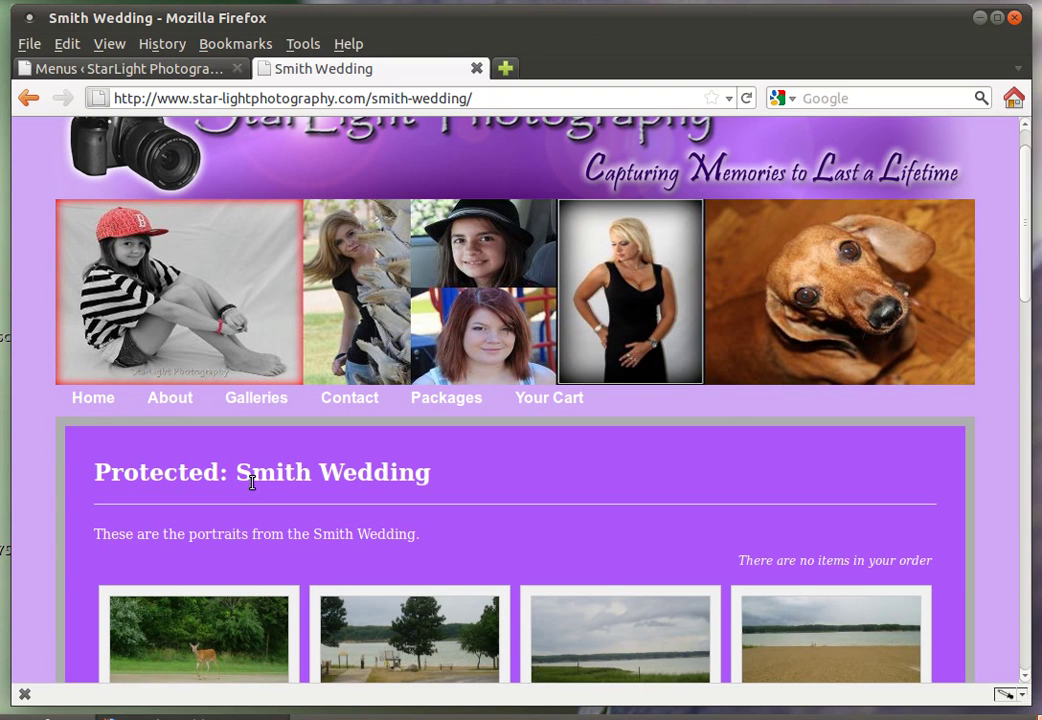
scroll(251, 483, "down", 1)
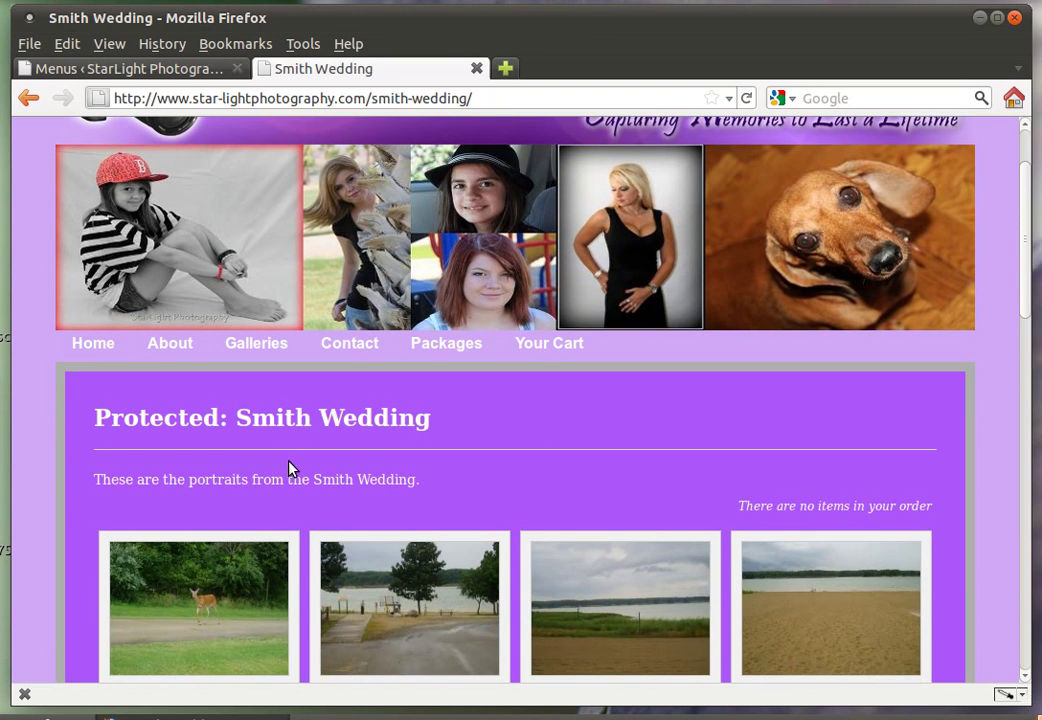
scroll(290, 470, "down", 3)
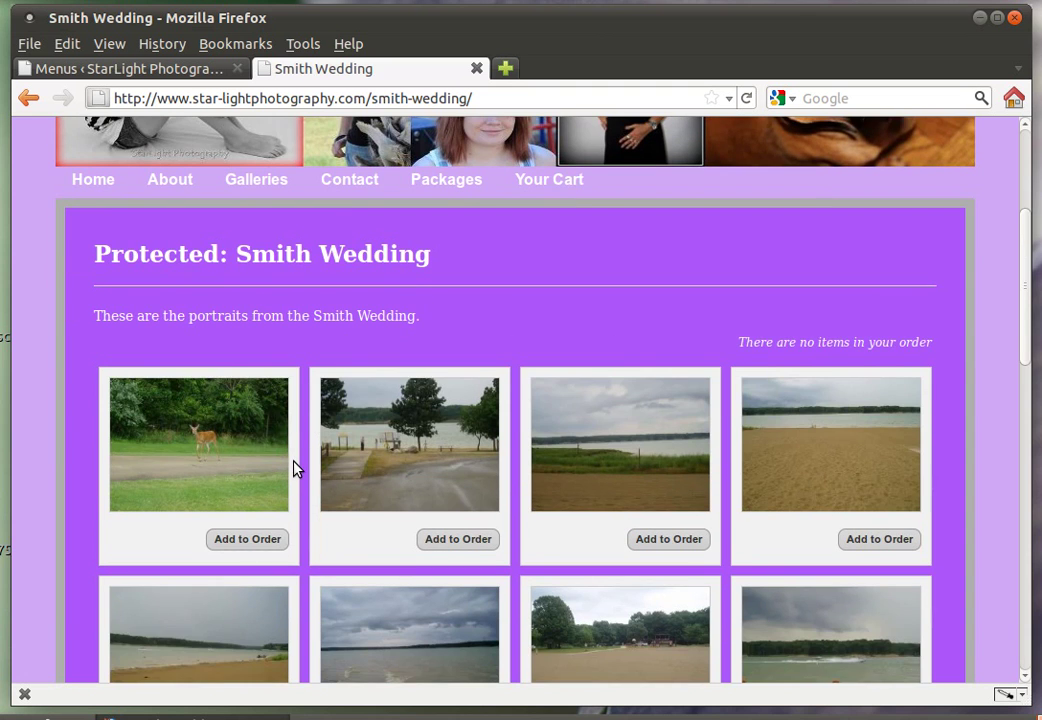
scroll(296, 468, "up", 1)
scroll(296, 468, "up", 1)
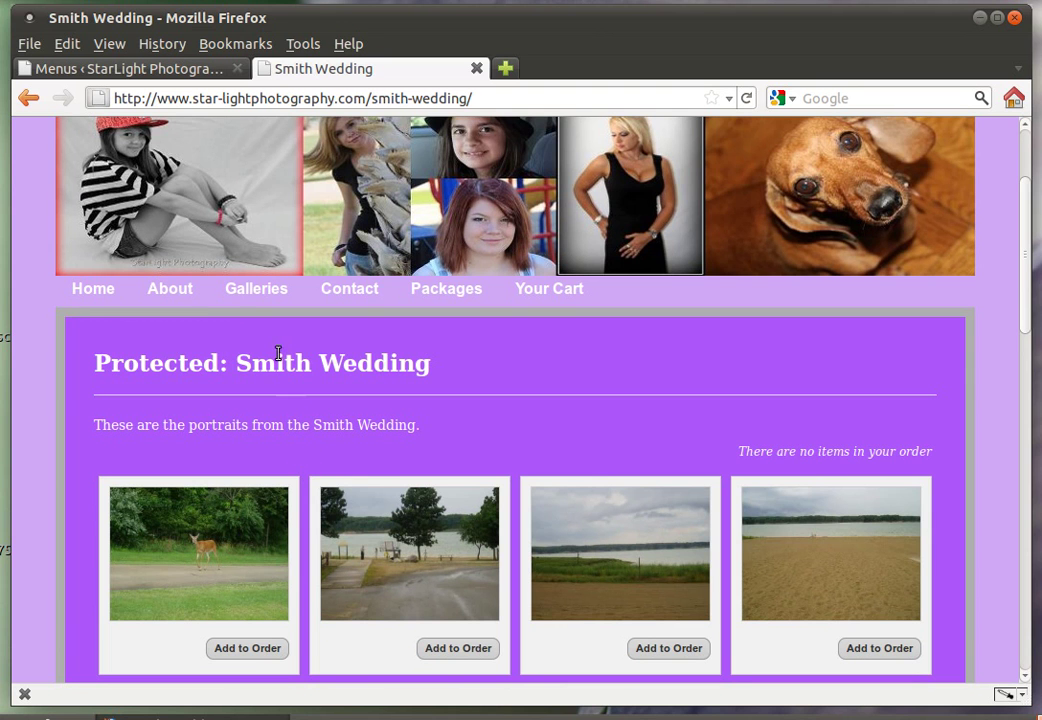
Return to the admin Pages list showing Smith Wedding as password protected
left_click(116, 67)
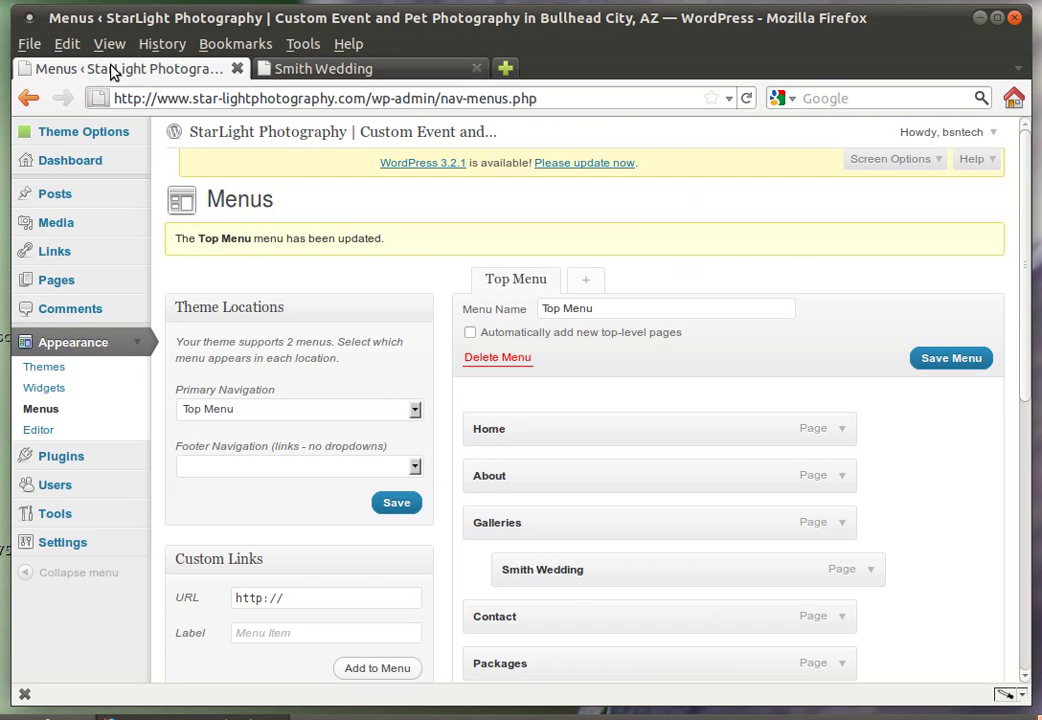
left_click(62, 283)
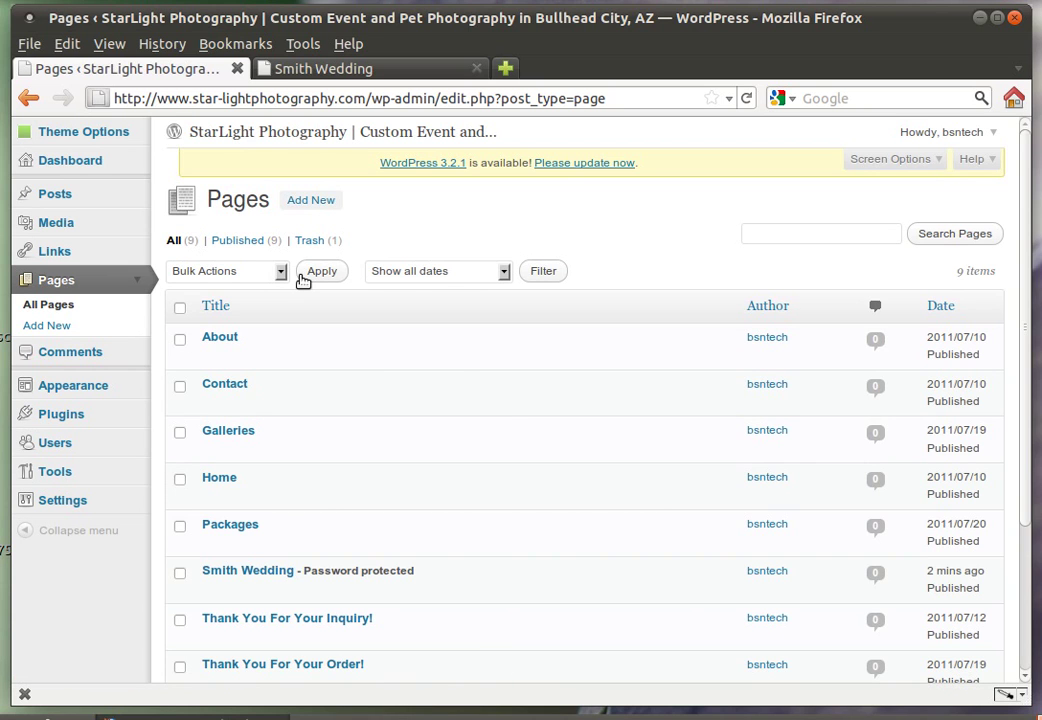
left_click(98, 387)
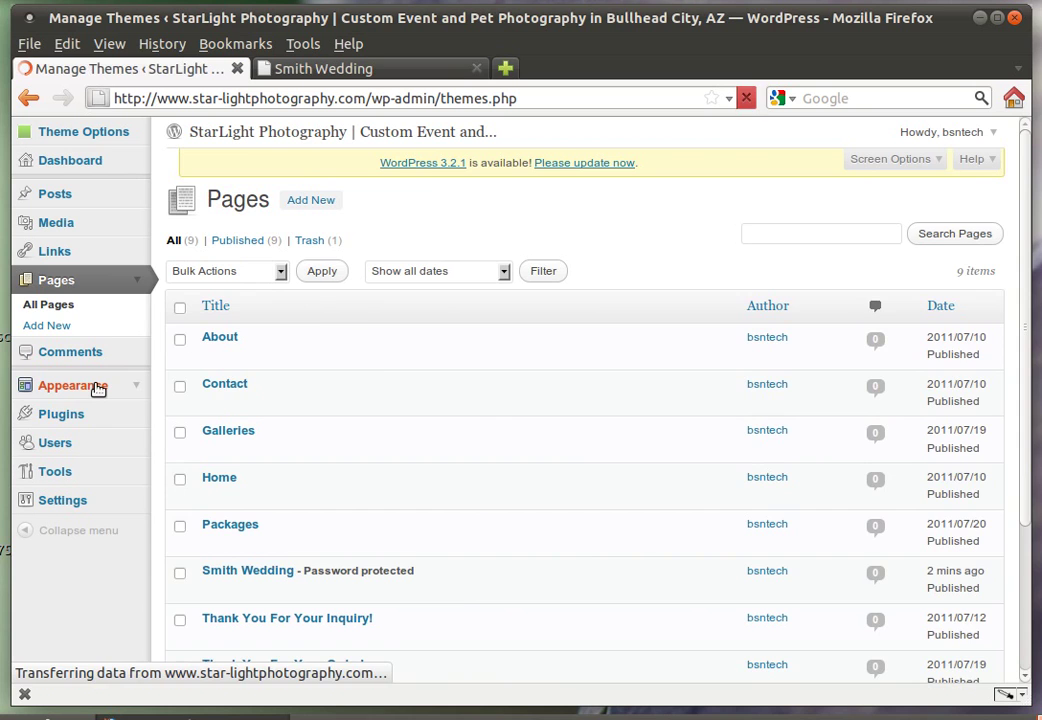
left_click(48, 410)
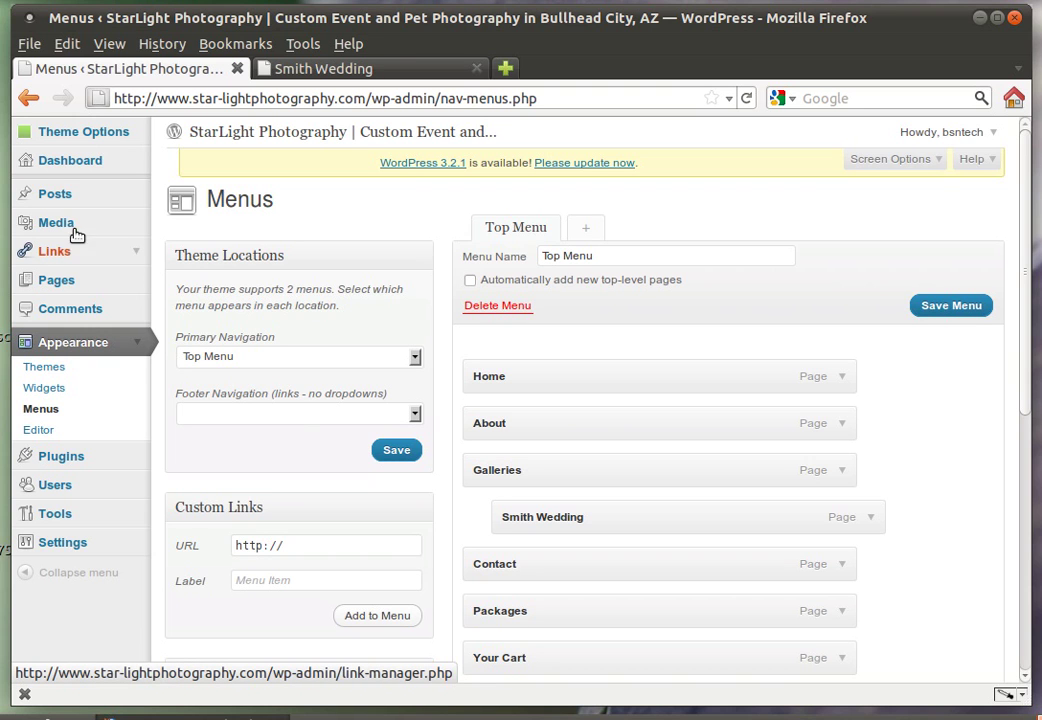
left_click(79, 286)
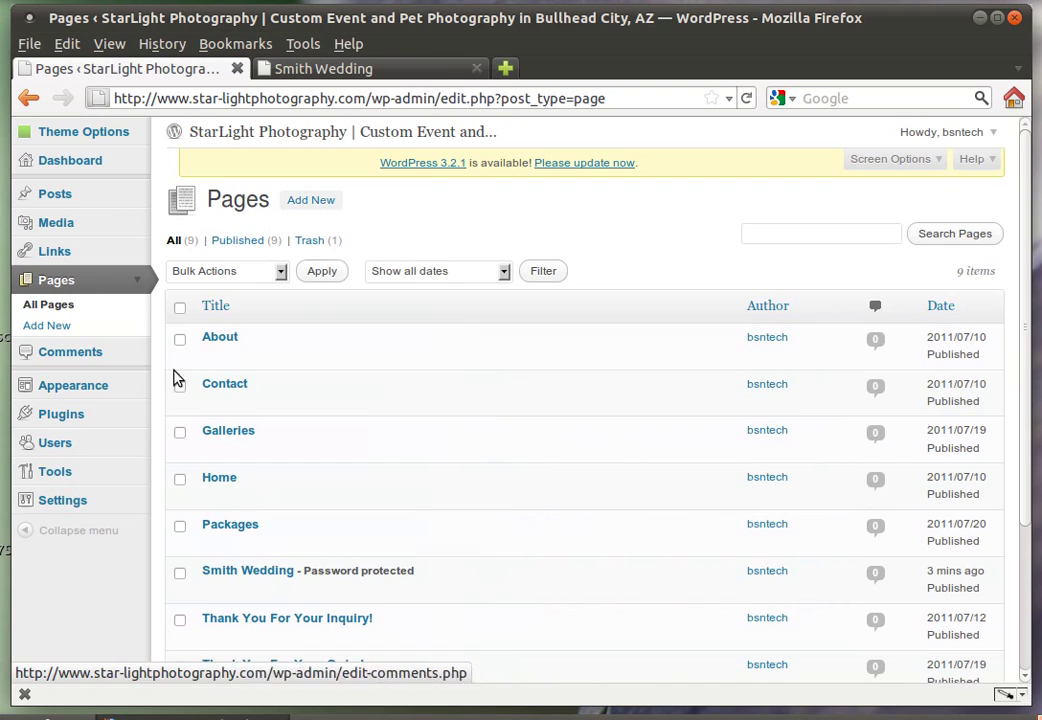
scroll(472, 528, "down", 1)
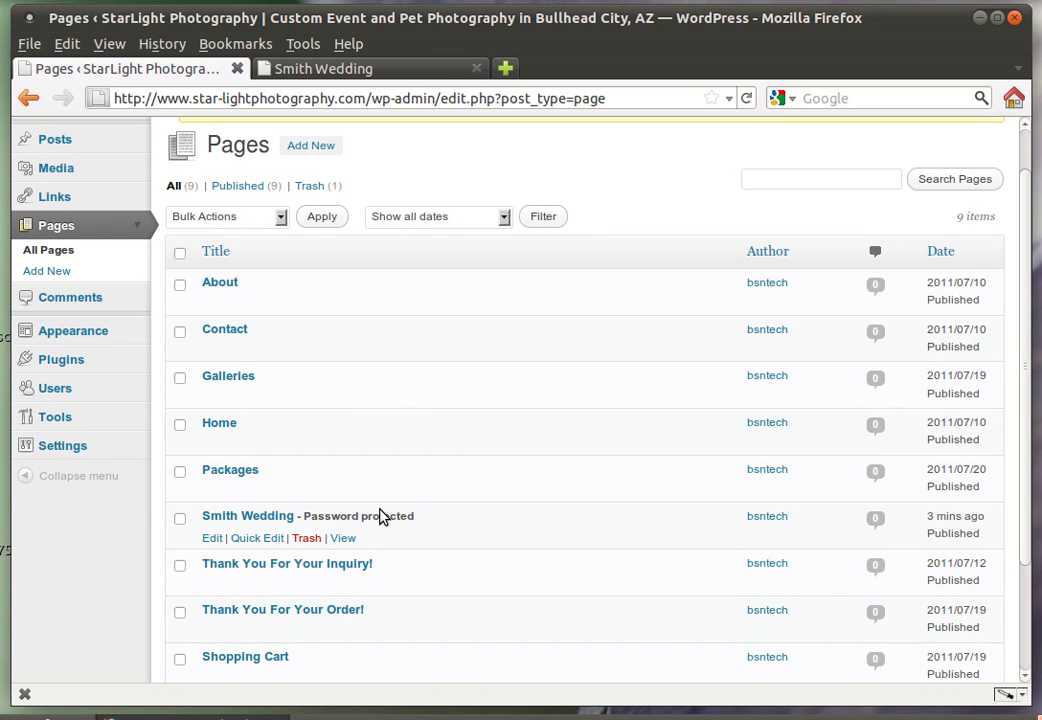
Open Smith Wedding for editing, delete its gallery, confirm, and update the page
left_click(265, 517)
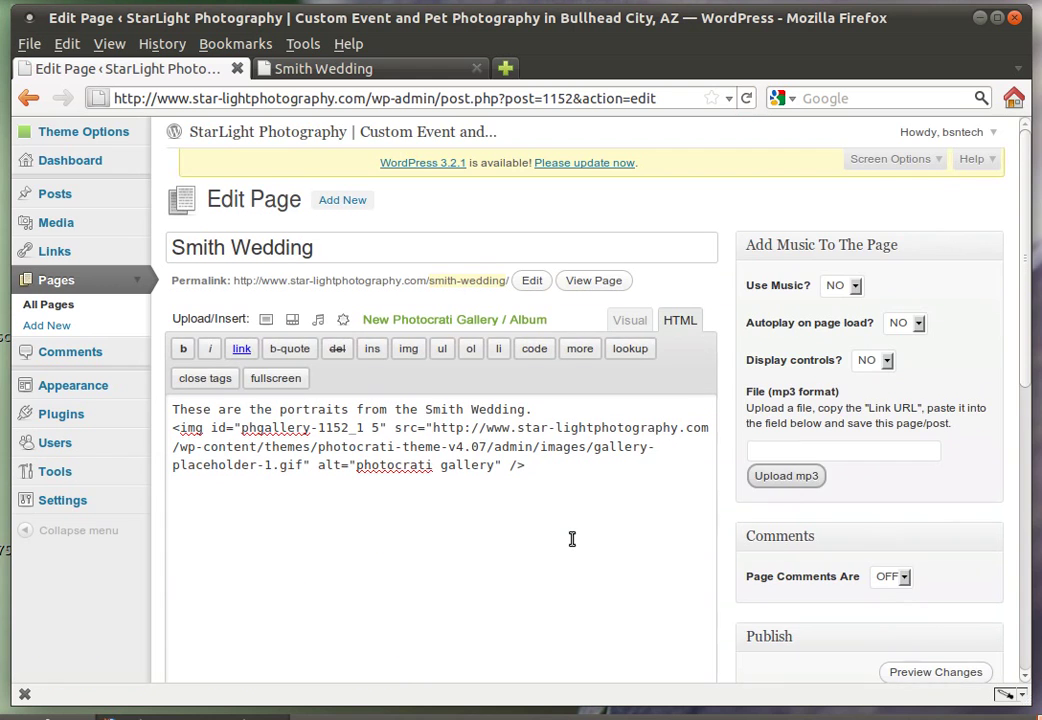
scroll(570, 540, "down", 5)
scroll(500, 556, "down", 1)
scroll(338, 553, "down", 2)
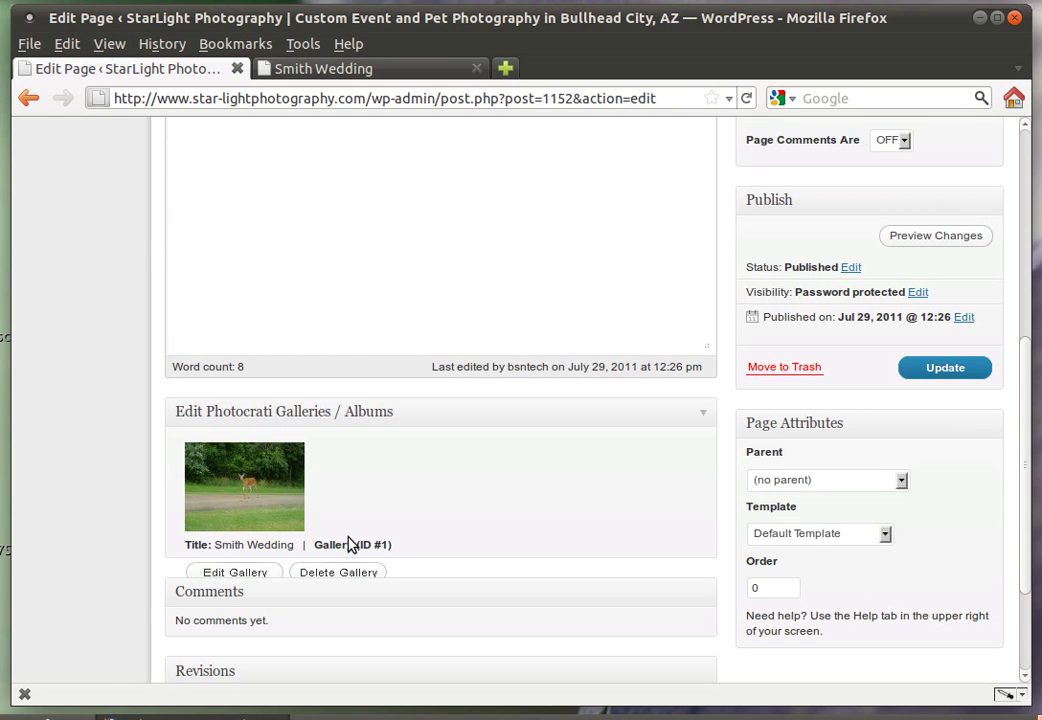
left_click(341, 571)
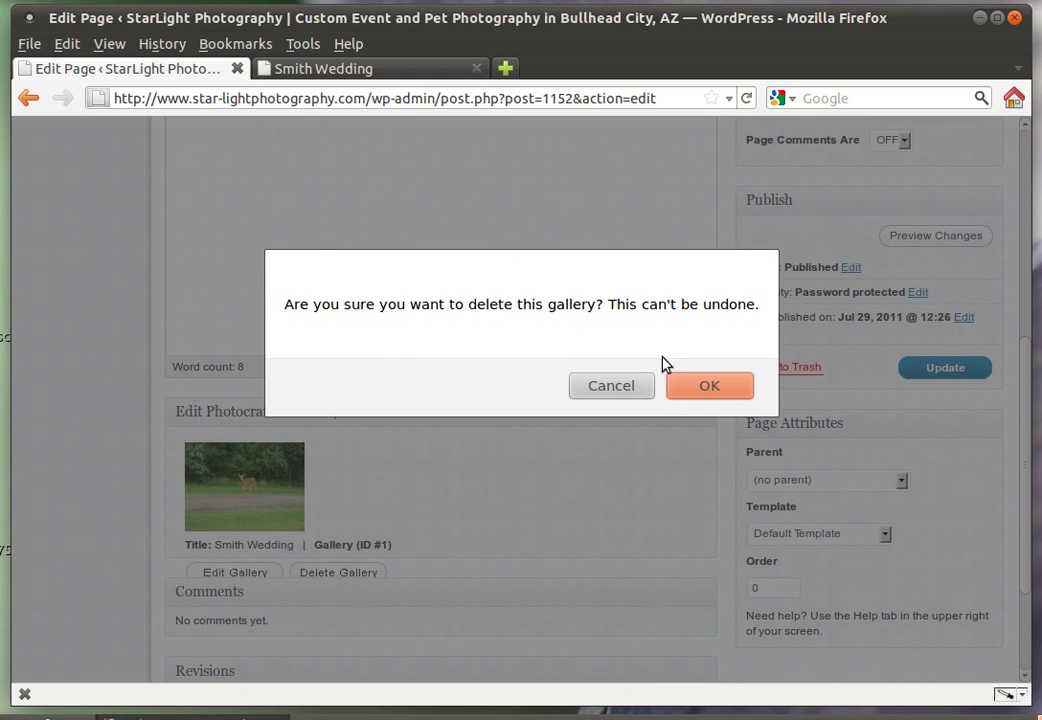
left_click(745, 396)
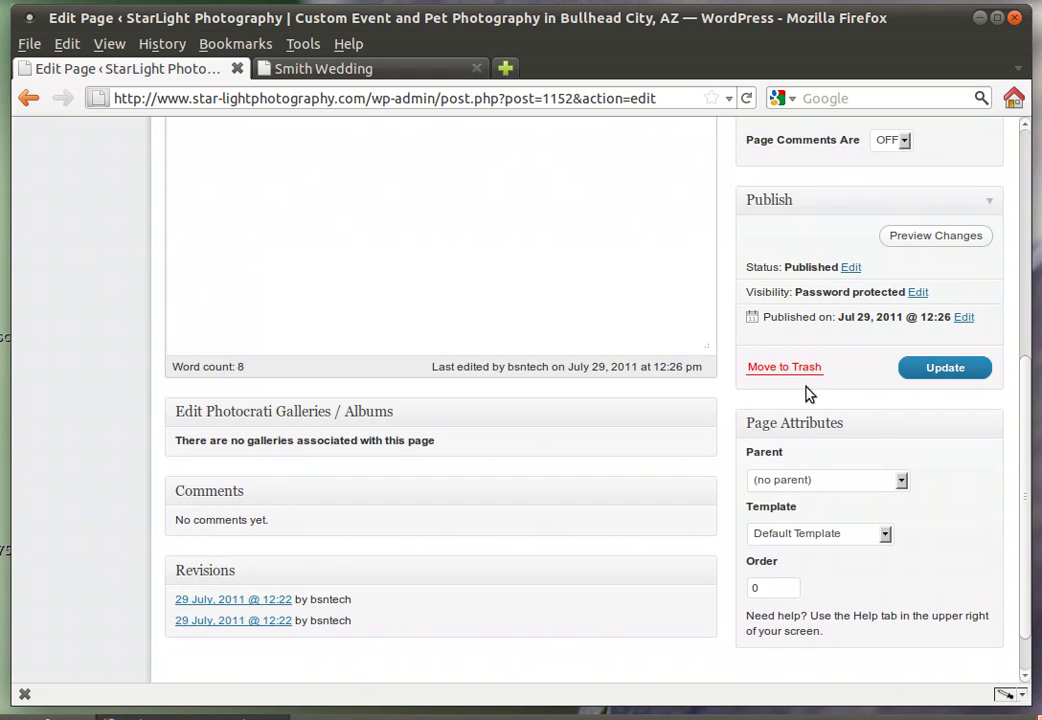
left_click(955, 371)
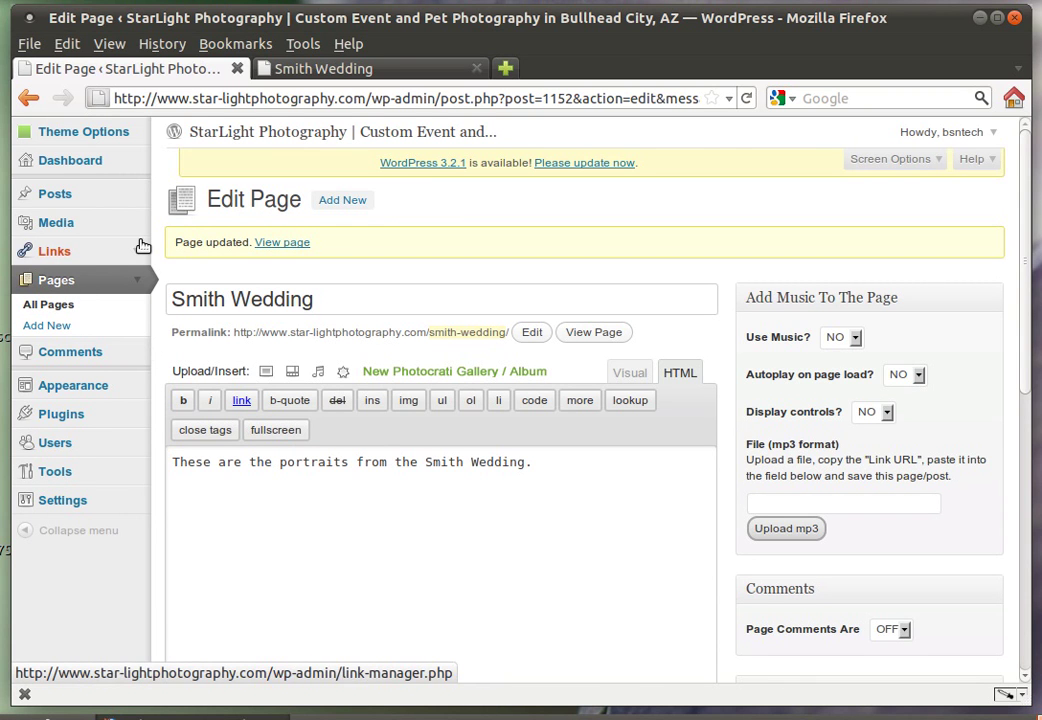
Reload the live Smith Wedding page to verify no photos remain, then go to admin Pages
left_click(342, 68)
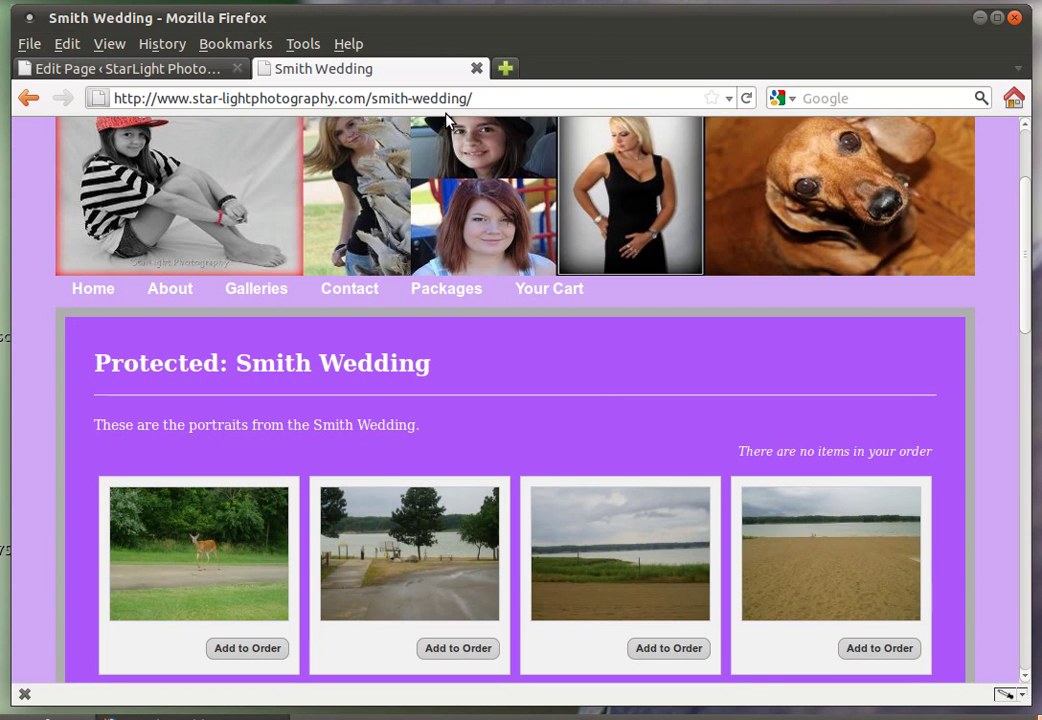
left_click(746, 98)
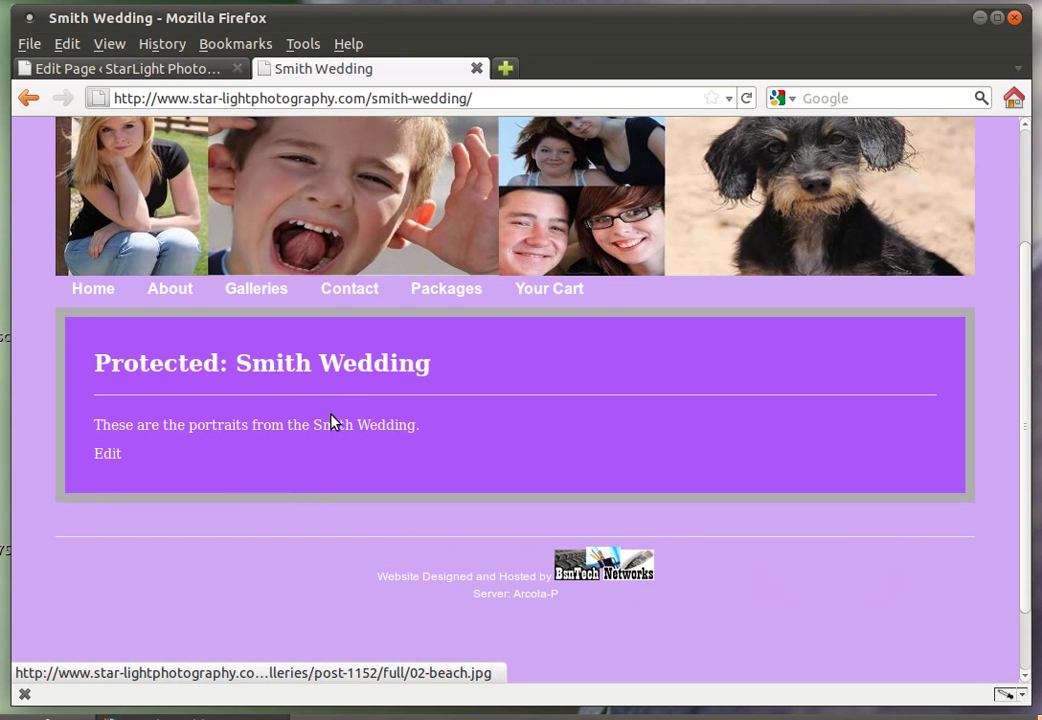
left_click(158, 70)
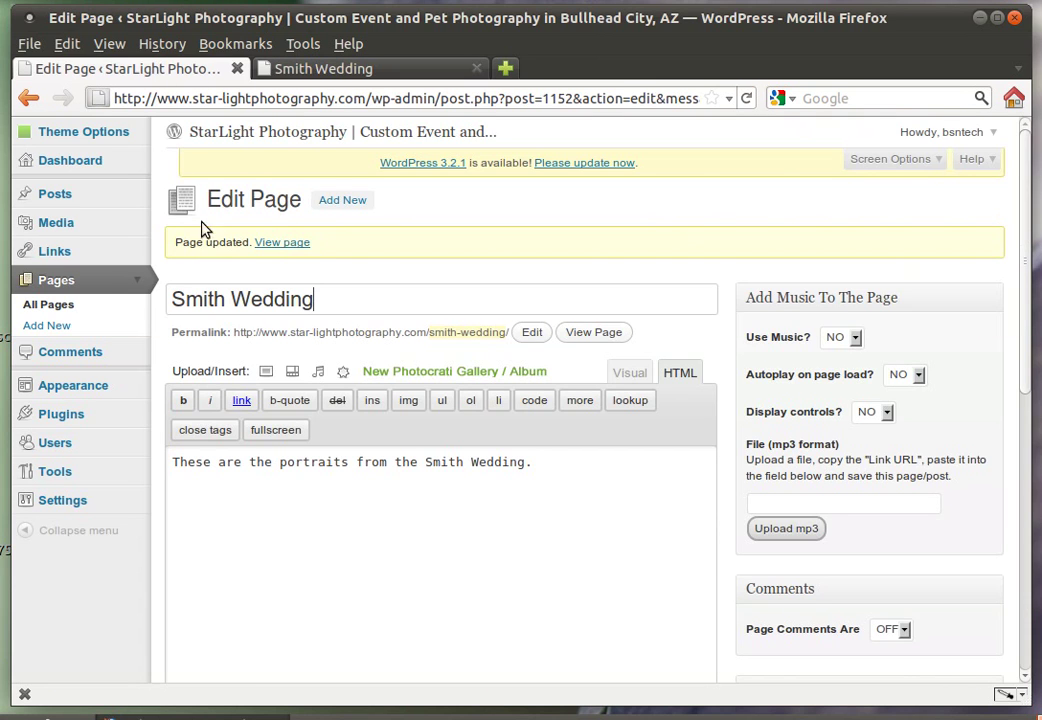
left_click(60, 286)
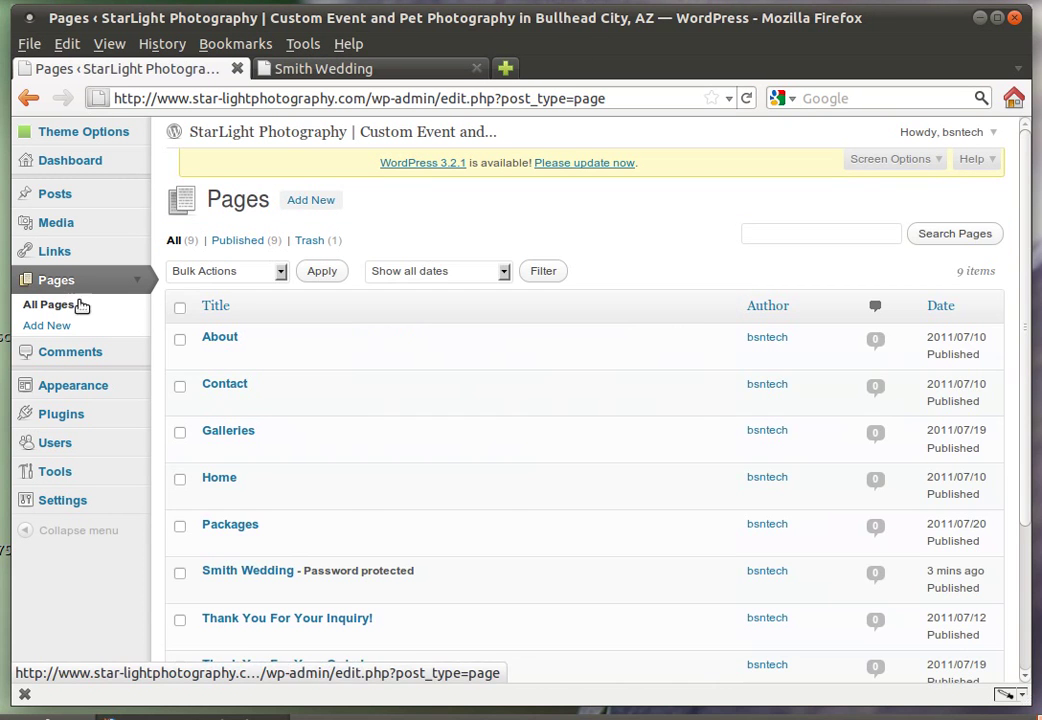
mouse_move(270, 570)
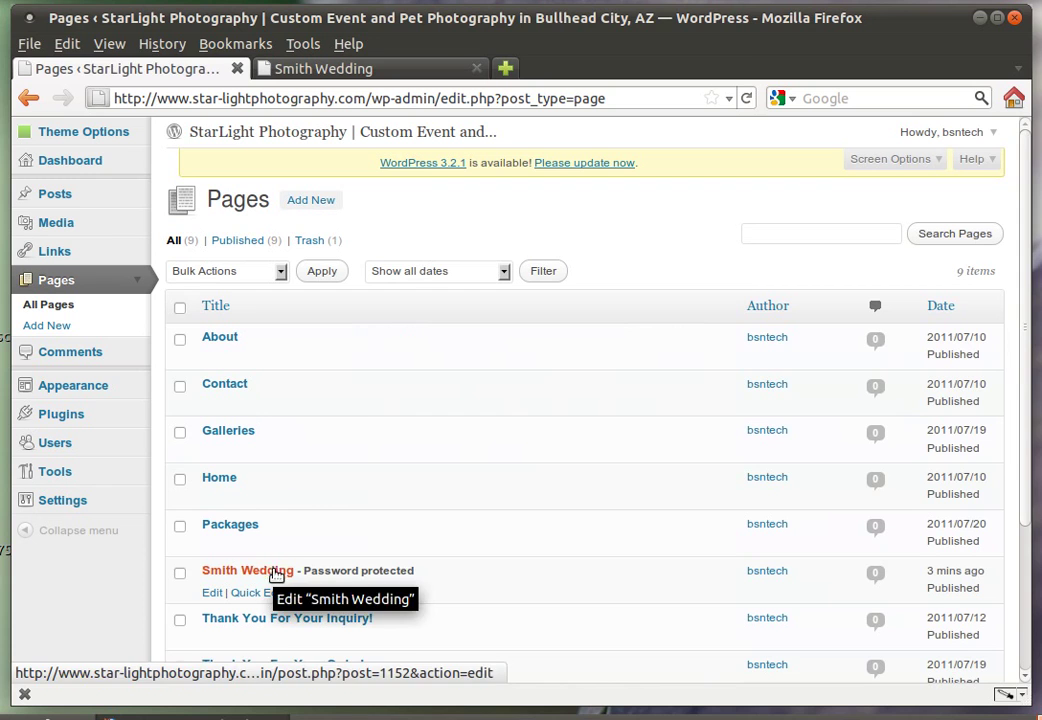
Trash Smith Wedding, then permanently delete it and the test page from Trash
left_click(304, 594)
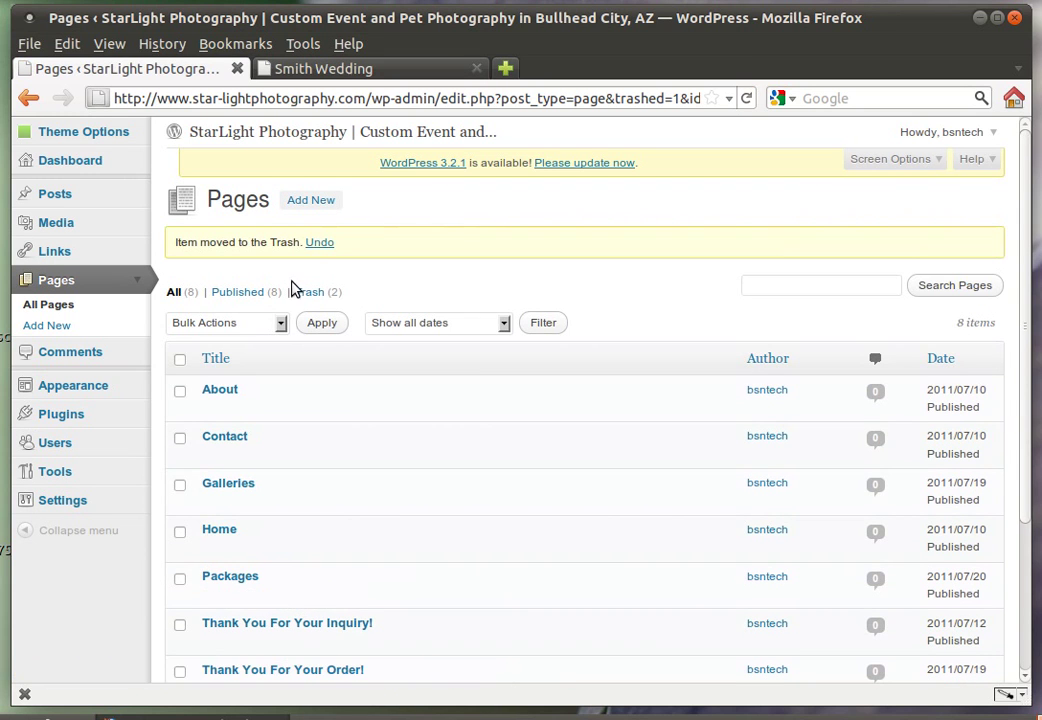
left_click(301, 293)
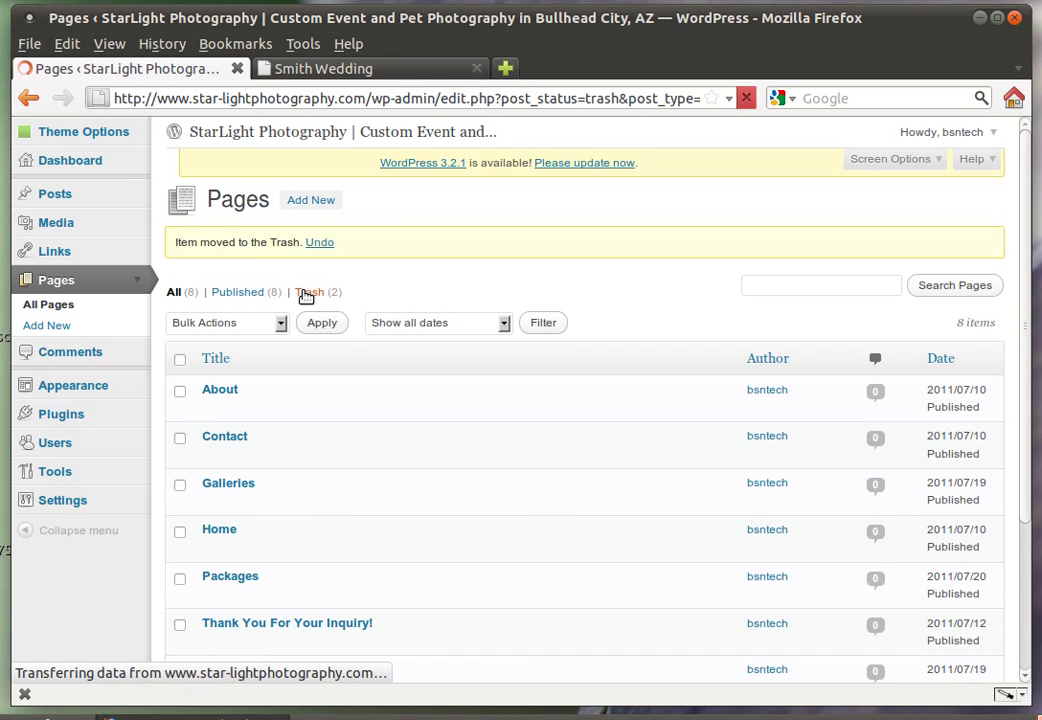
mouse_move(244, 341)
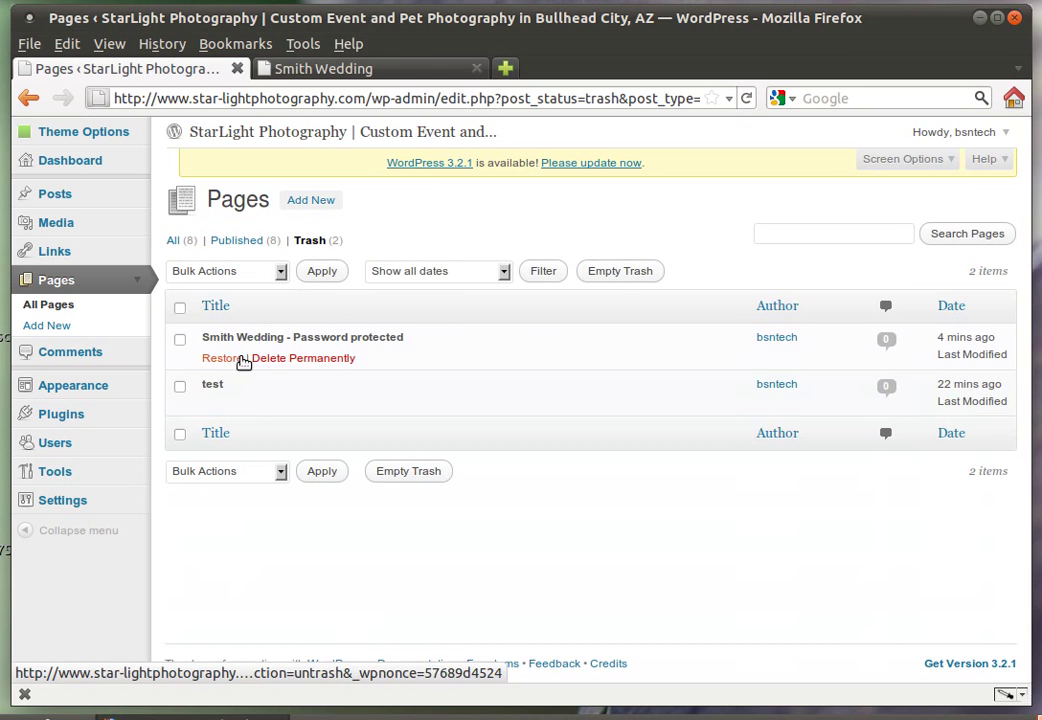
left_click(266, 358)
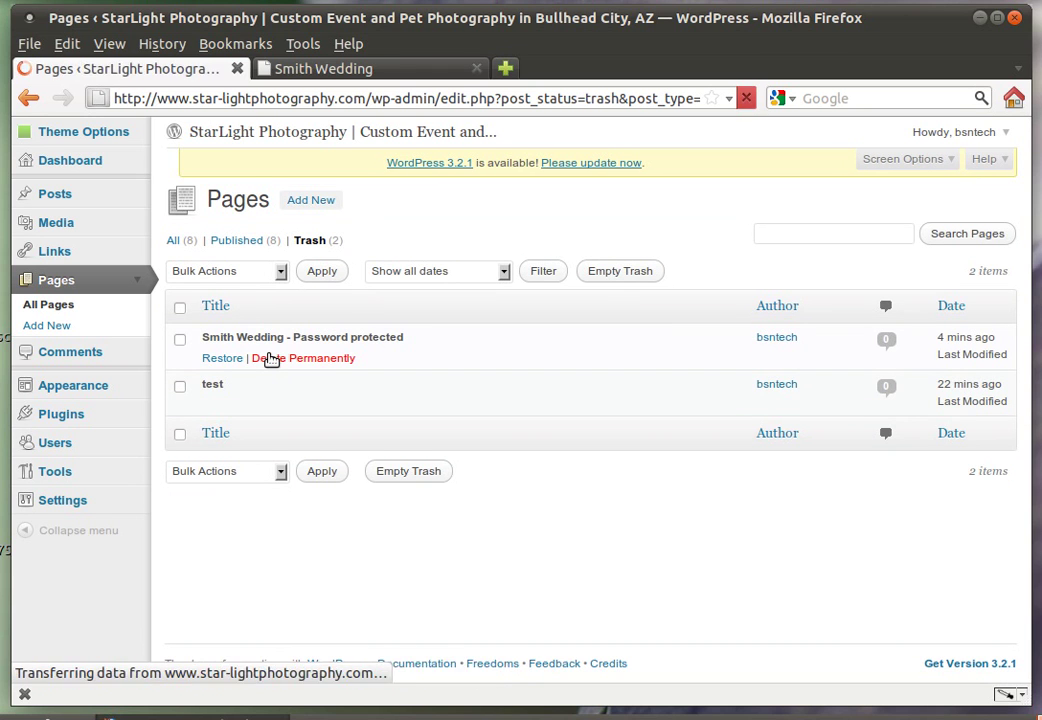
mouse_move(216, 400)
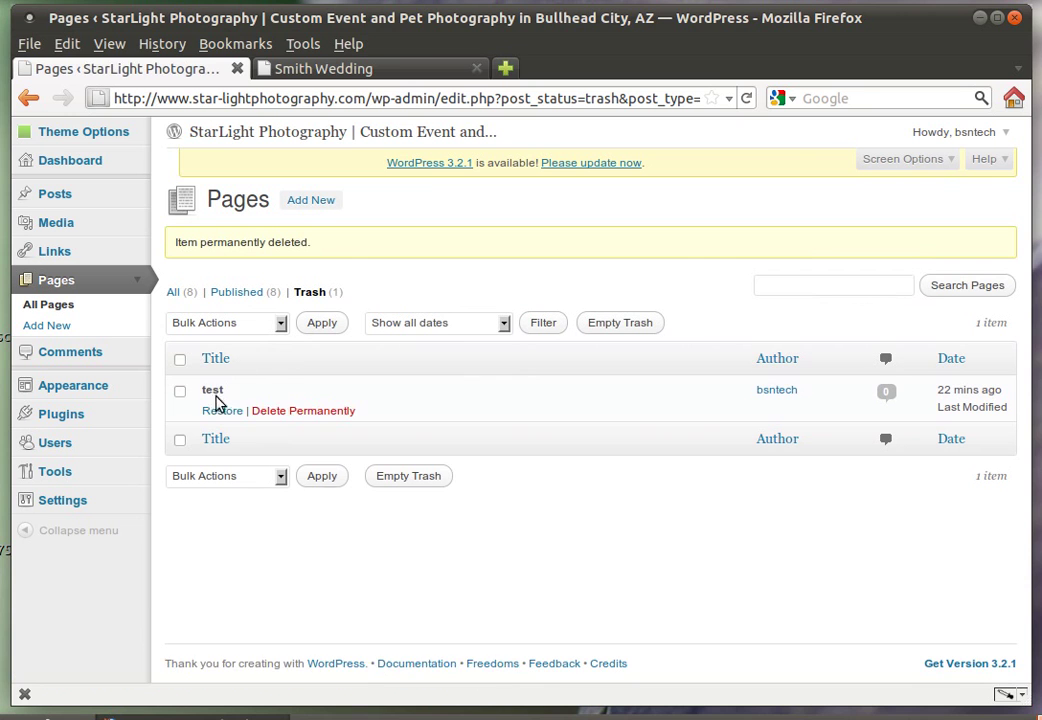
left_click(286, 410)
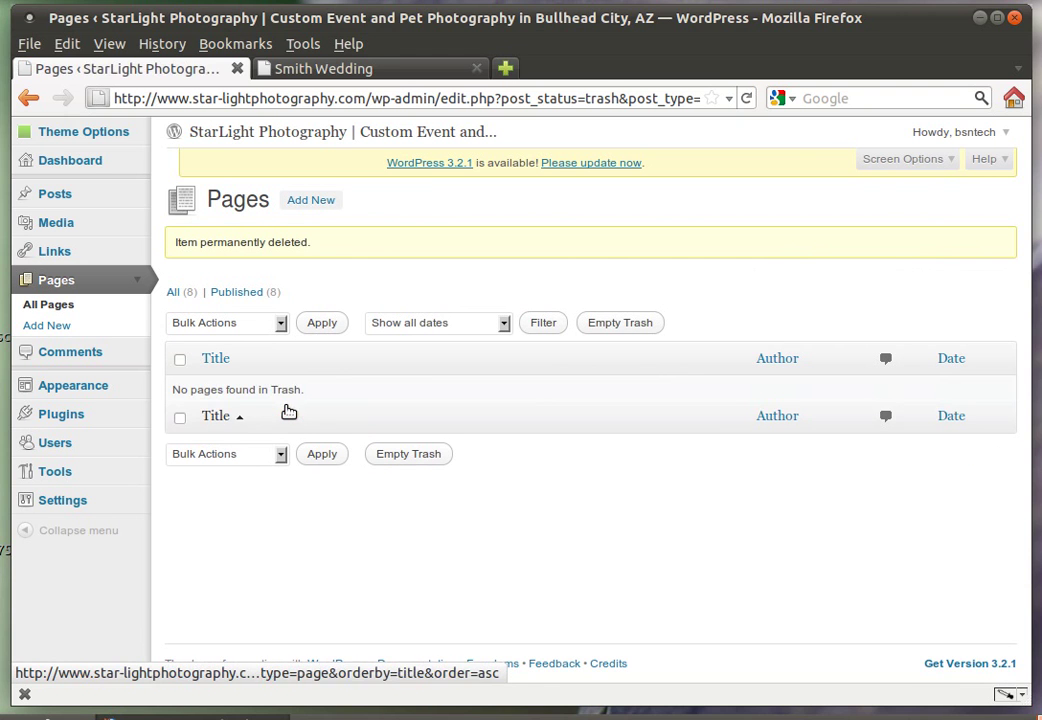
View the live StarLight Photography home page, then return to the empty Pages Trash
left_click(298, 70)
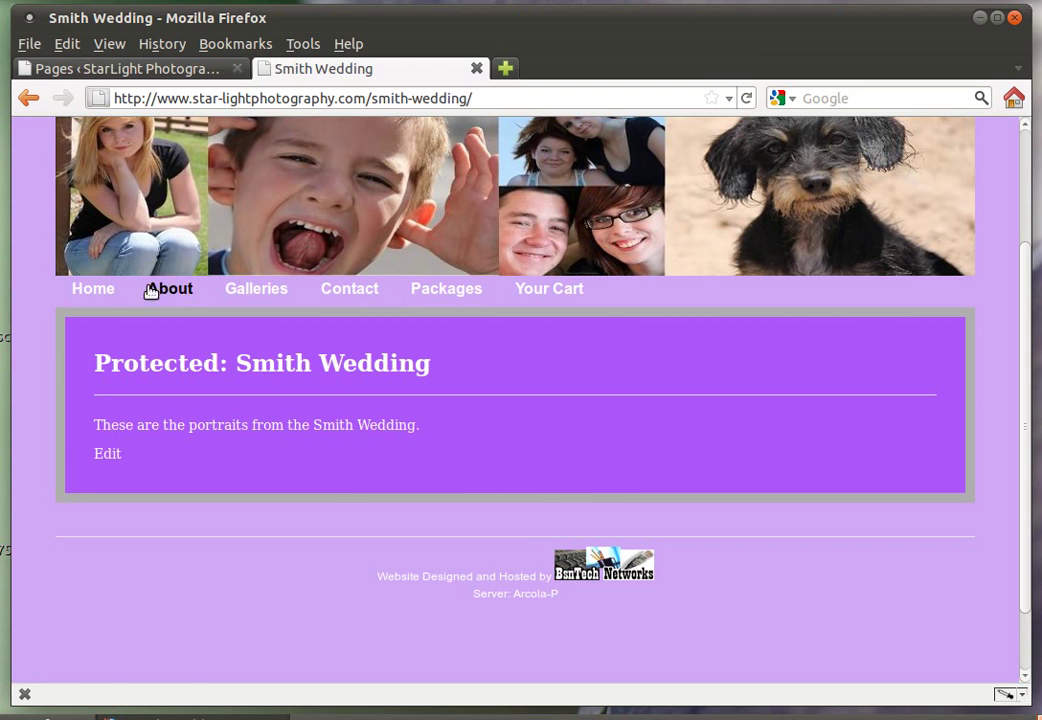
left_click(111, 291)
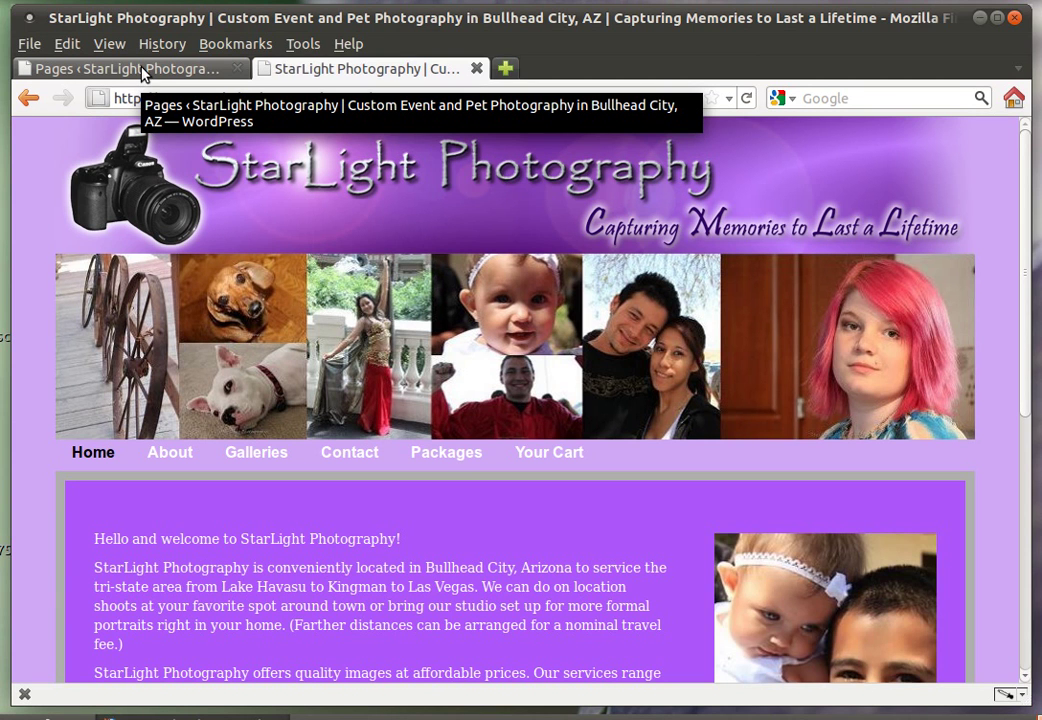
left_click(143, 73)
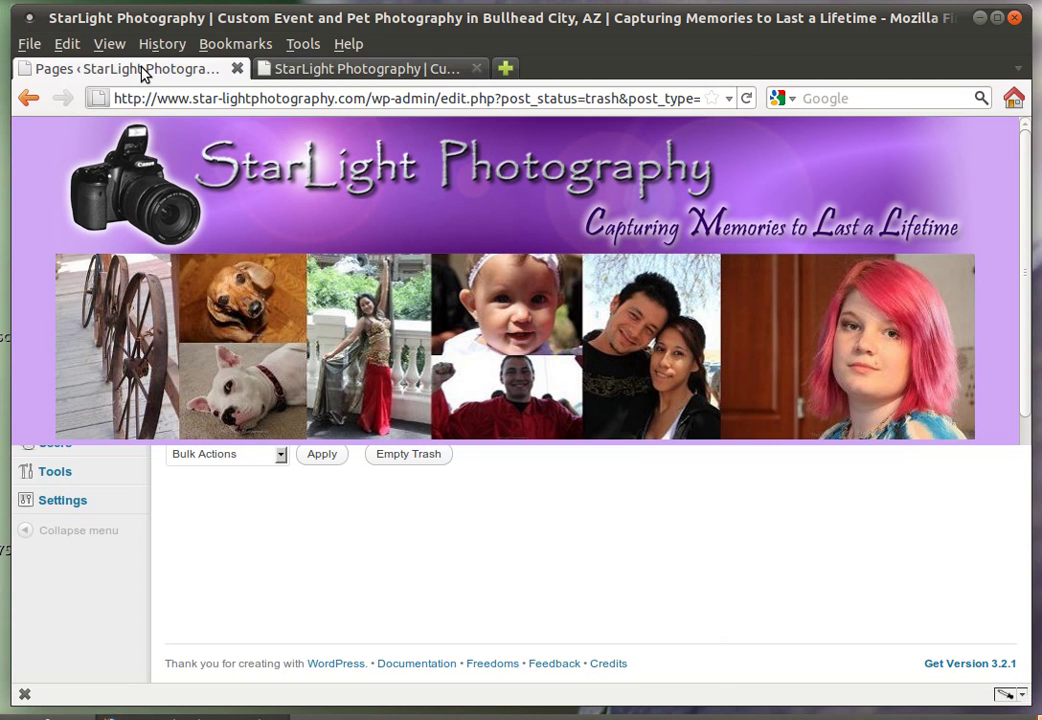